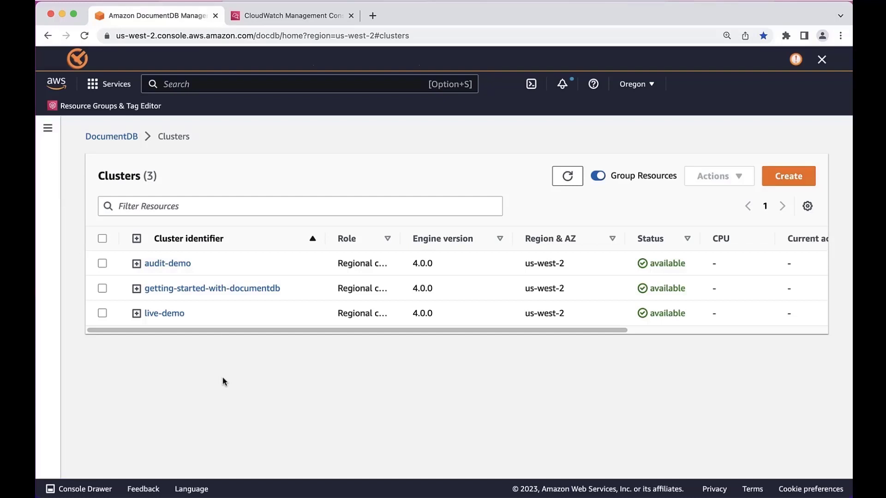
Step: Select the live-demo primary instance and start modifying it via Actions > Modify
click(136, 314)
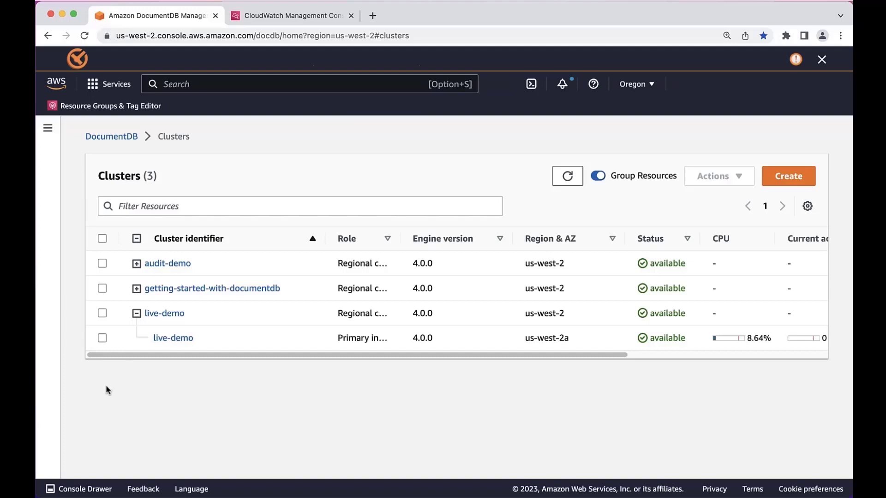
click(103, 338)
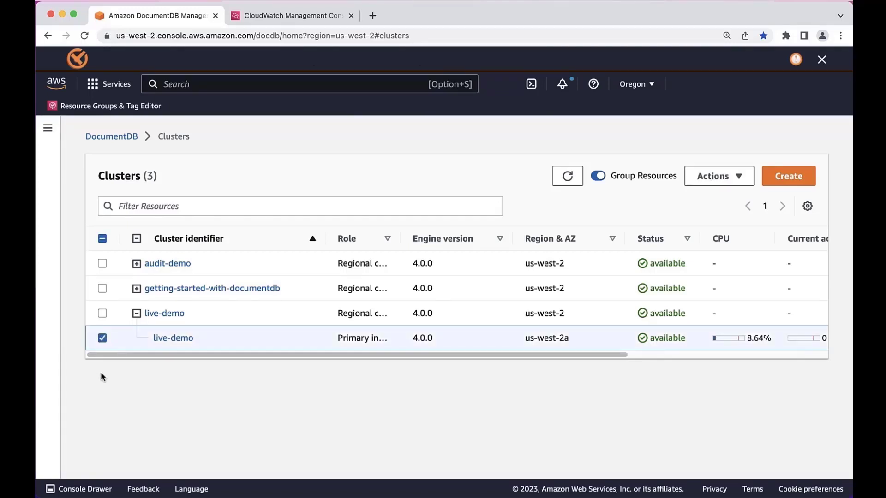
click(716, 183)
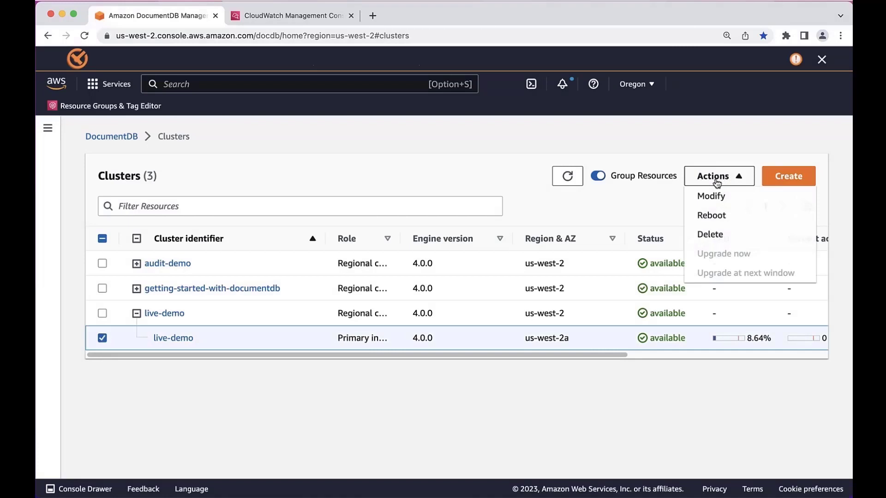
click(707, 195)
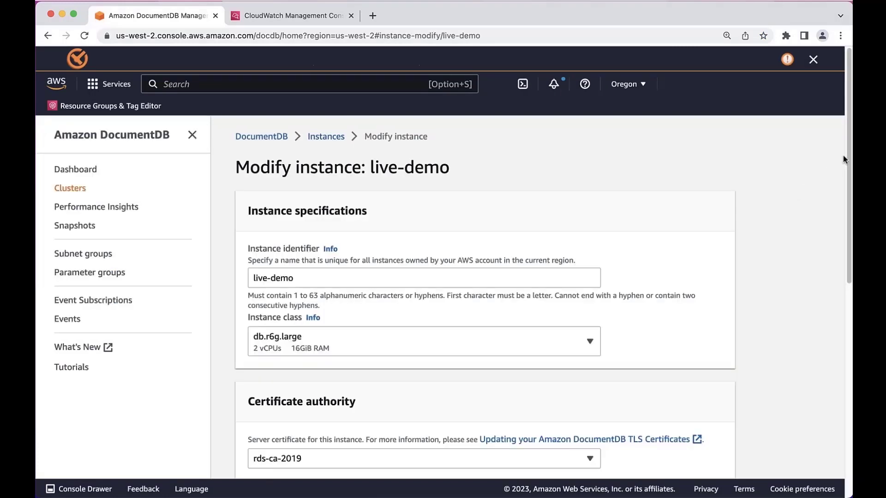
drag(844, 159, 821, 339)
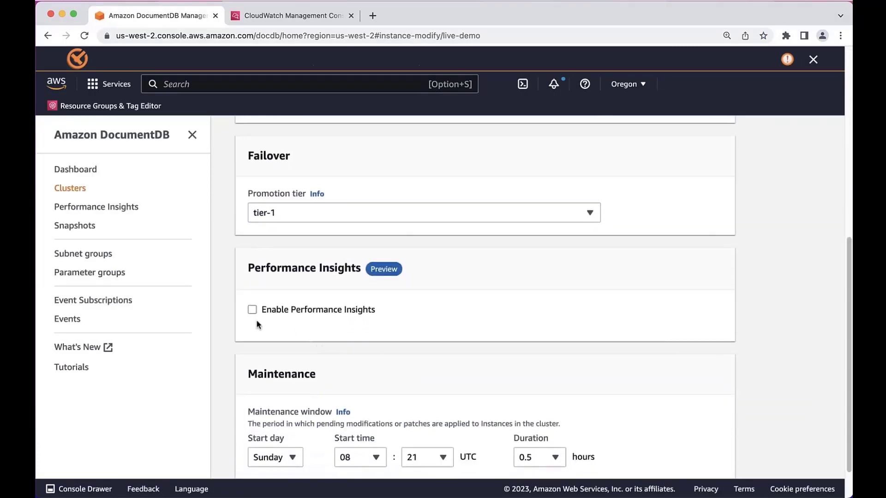
Step: Enable Performance Insights for the instance and submit the change with Apply immediately
click(250, 310)
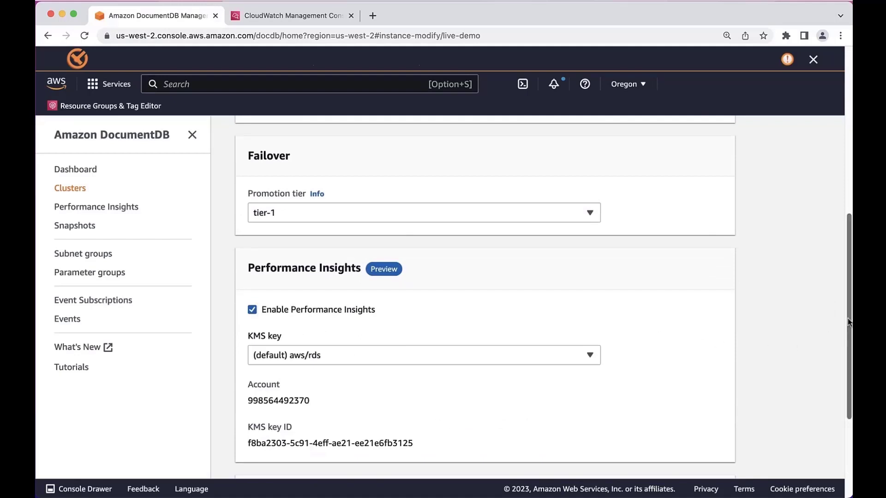
drag(847, 307, 843, 394)
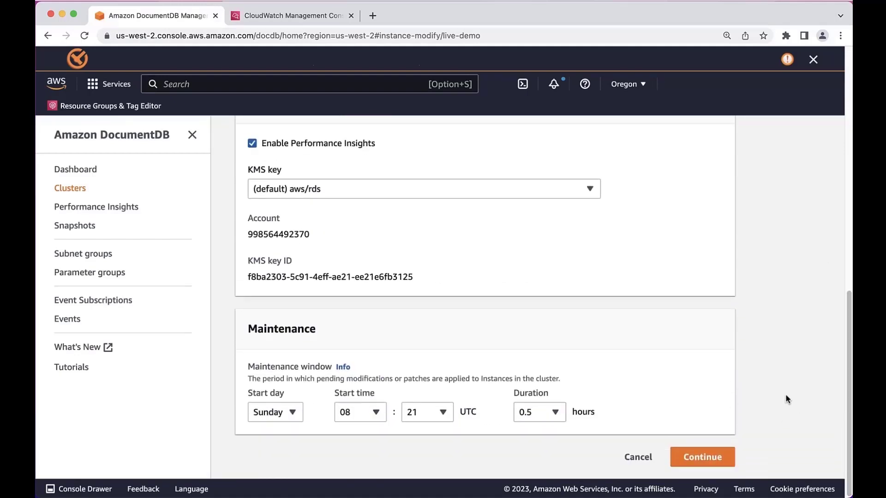
click(701, 460)
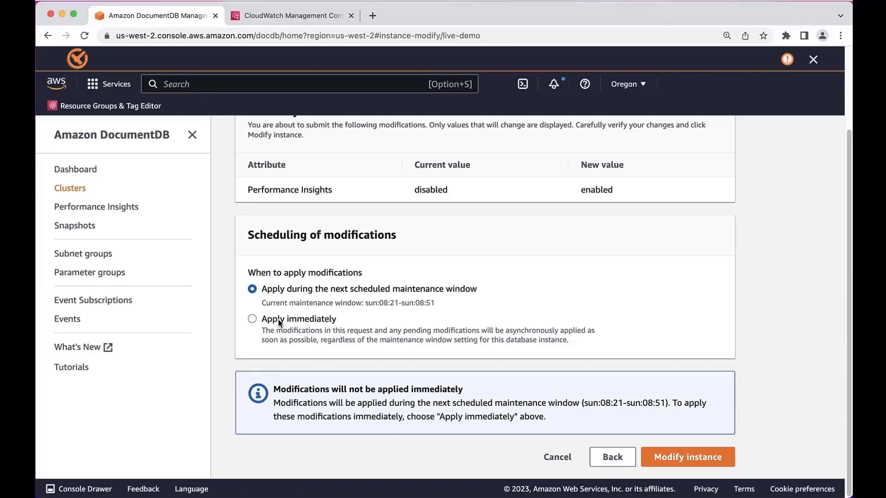
click(252, 319)
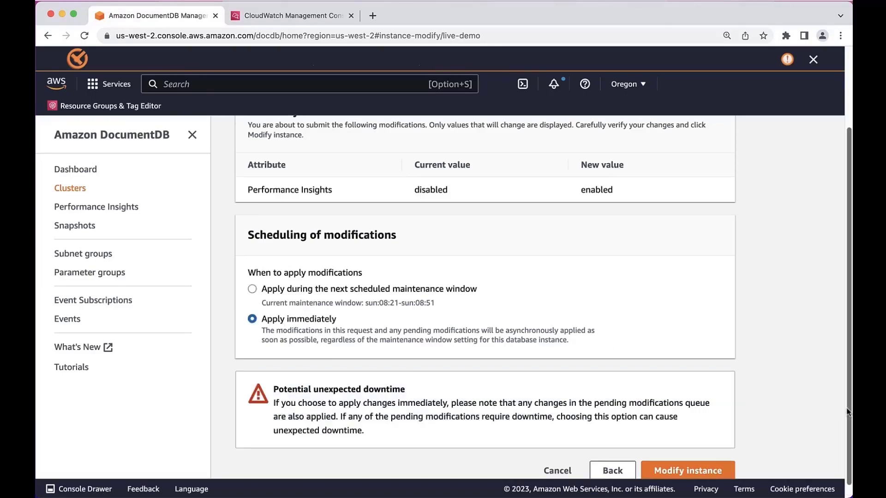
scroll(847, 413, down, 1)
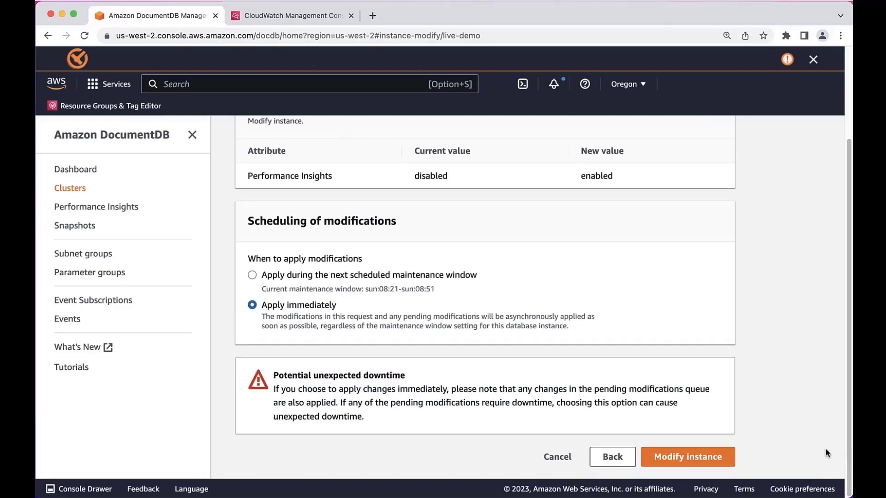
click(691, 460)
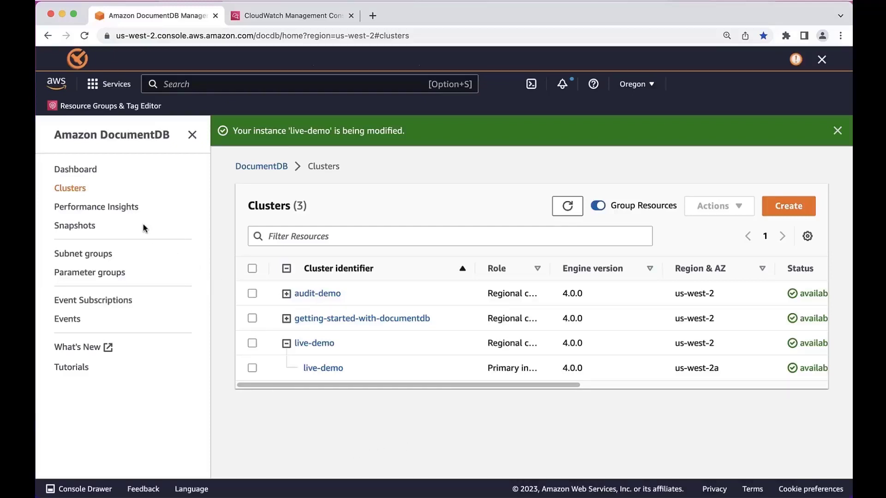
Step: View Performance Insights in a new tab for the getting-started-with-documentdb2 instance's database load
right_click(116, 209)
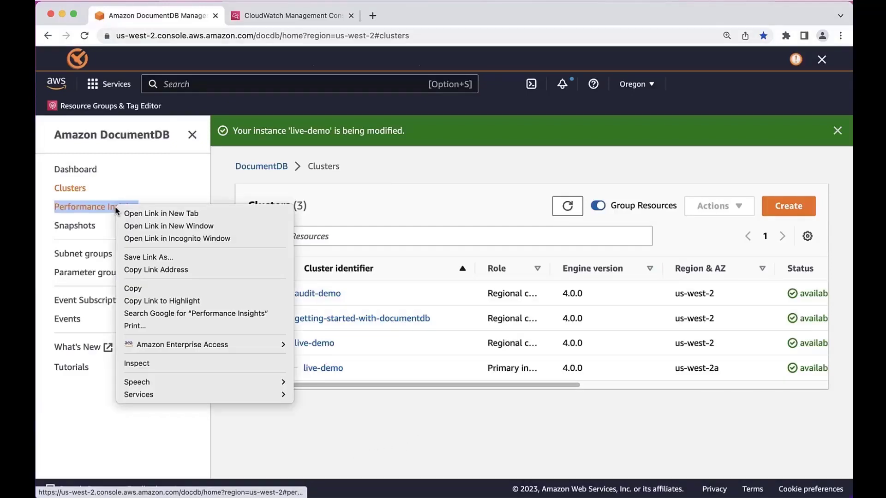
click(153, 217)
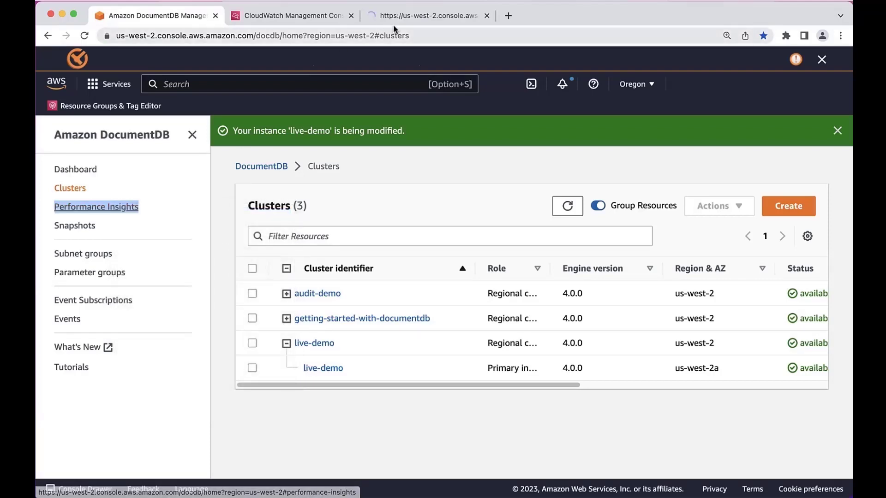
click(415, 16)
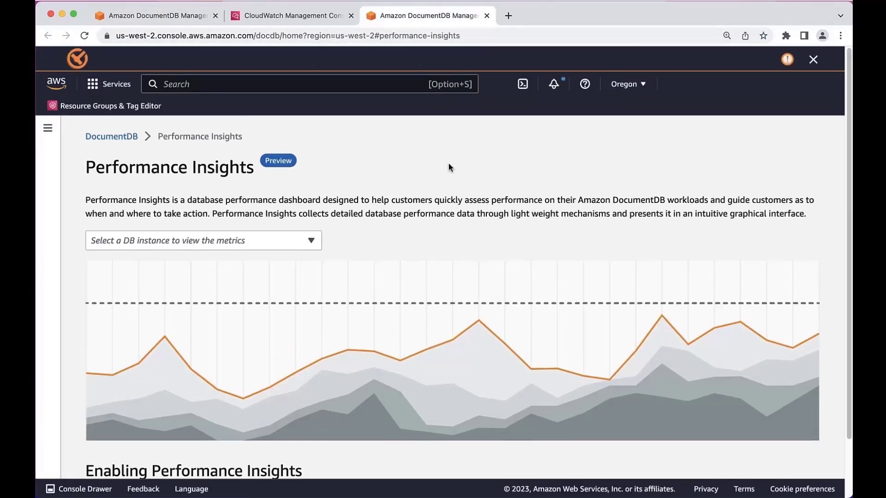
click(307, 243)
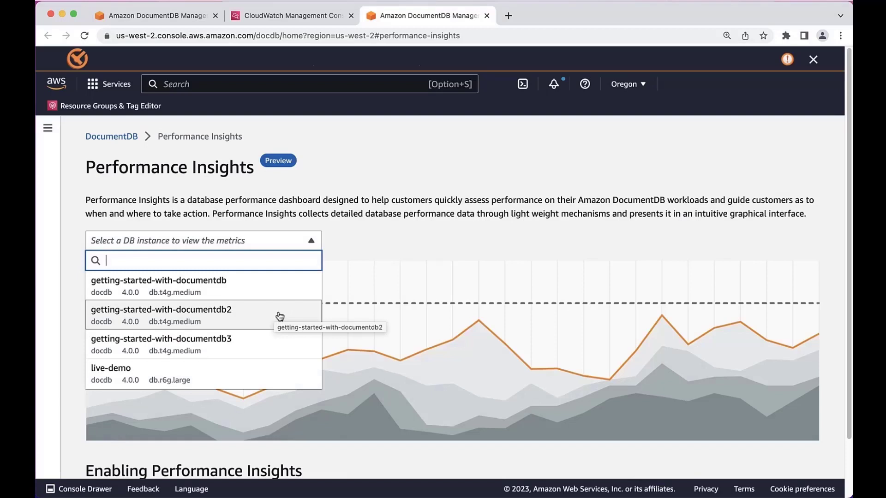
click(277, 312)
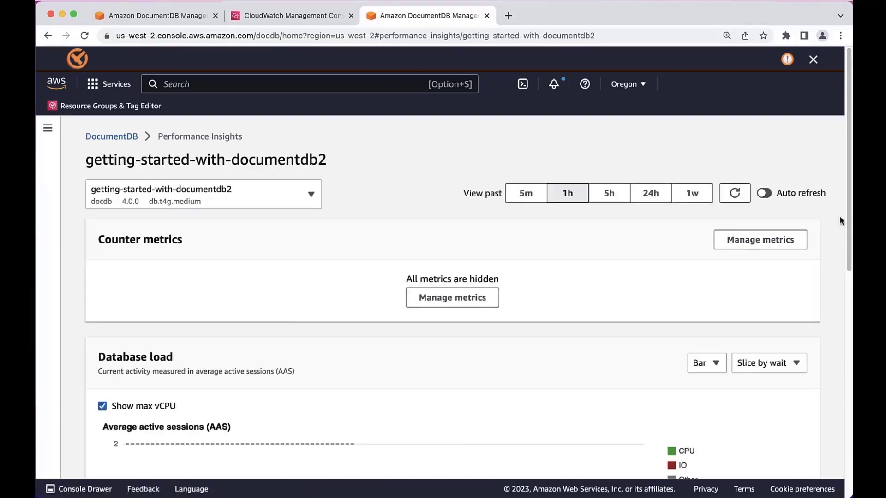
scroll(844, 229, down, 2)
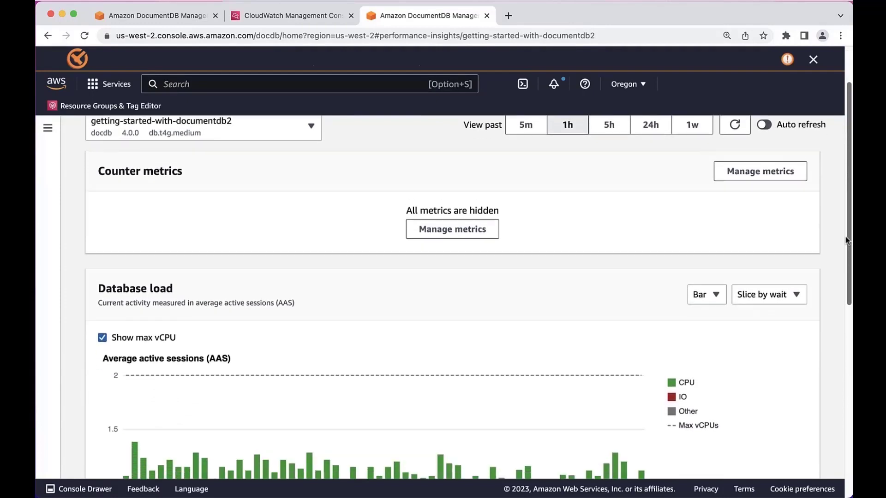
drag(845, 241, 839, 337)
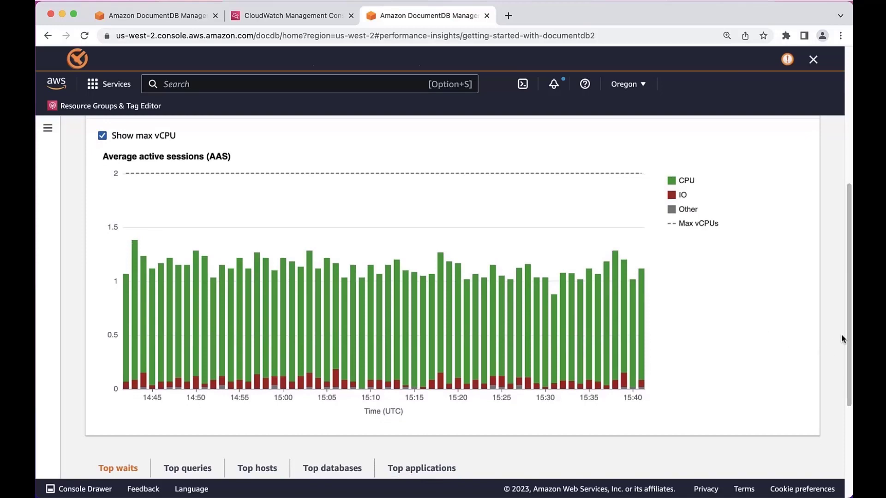
drag(842, 336, 845, 362)
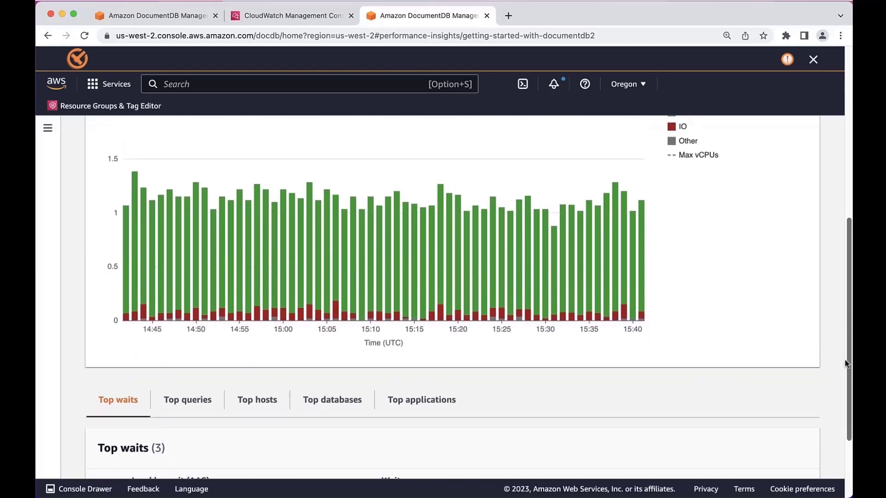
drag(845, 363, 840, 422)
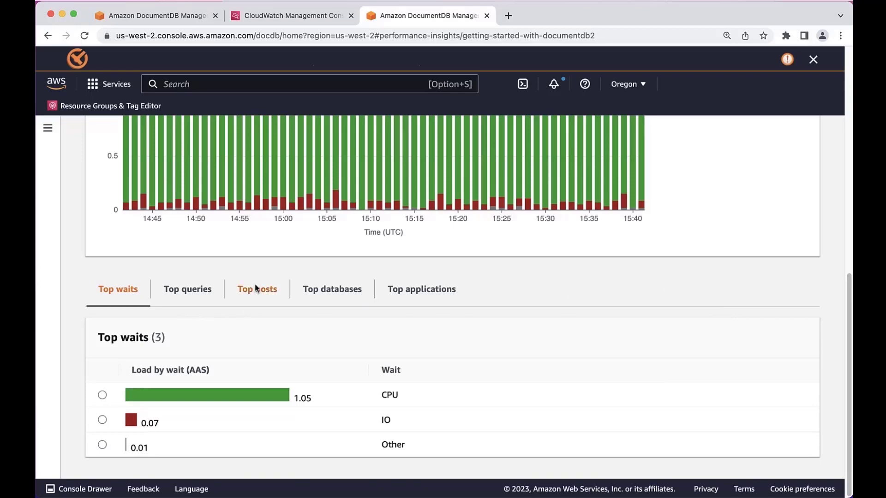
Step: Review load by top queries, hosts, databases and applications, ending on the per-database breakdown
mouse_move(270, 158)
click(188, 294)
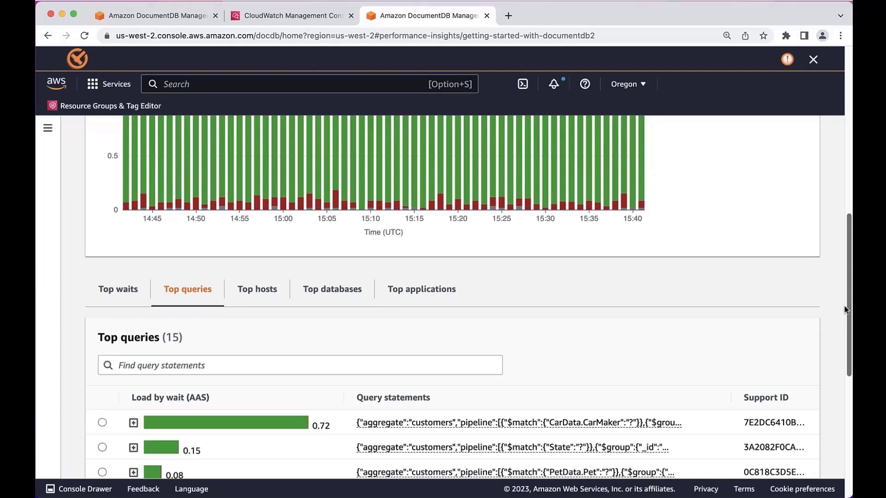
scroll(846, 308, down, 1)
drag(846, 308, 849, 367)
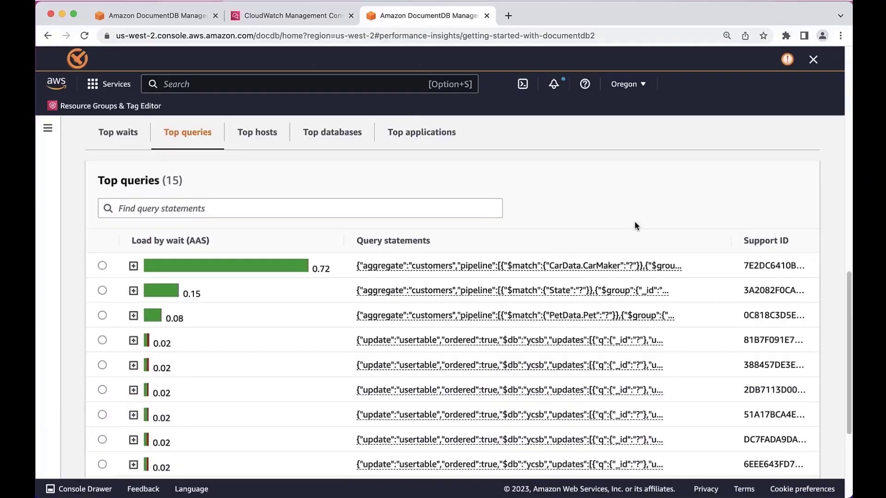
click(260, 134)
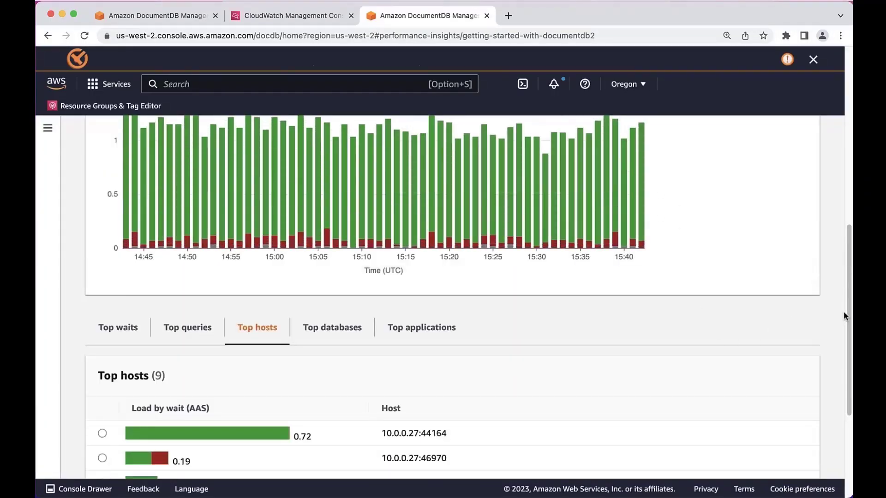
drag(844, 315, 848, 390)
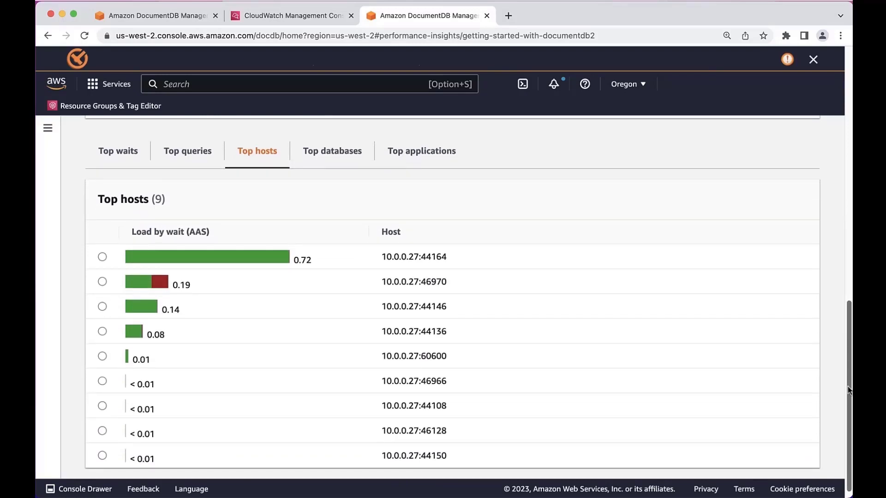
drag(848, 390, 841, 326)
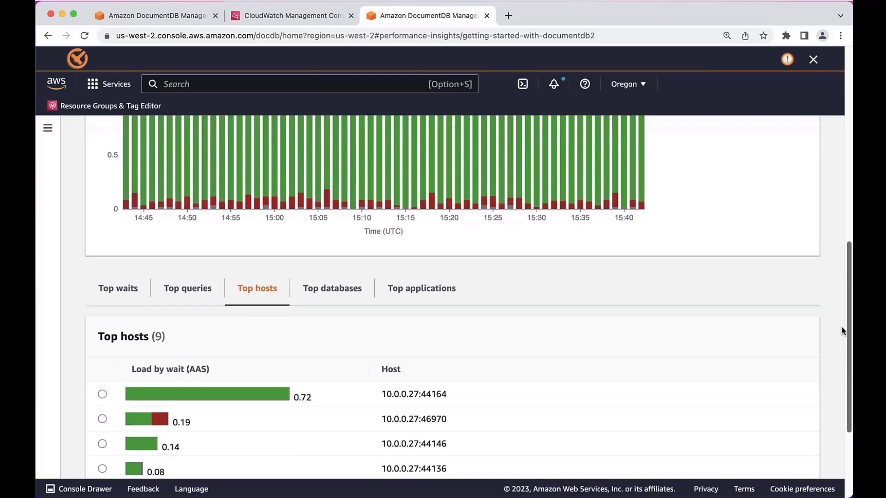
click(352, 296)
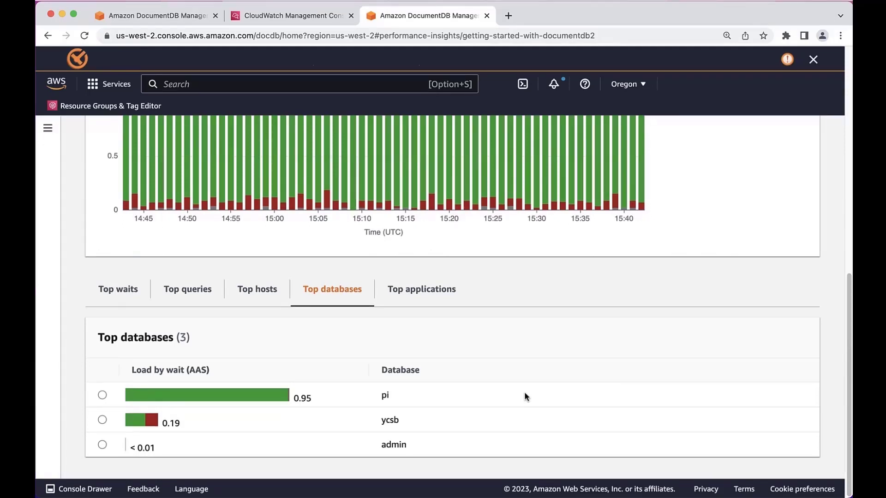
click(434, 294)
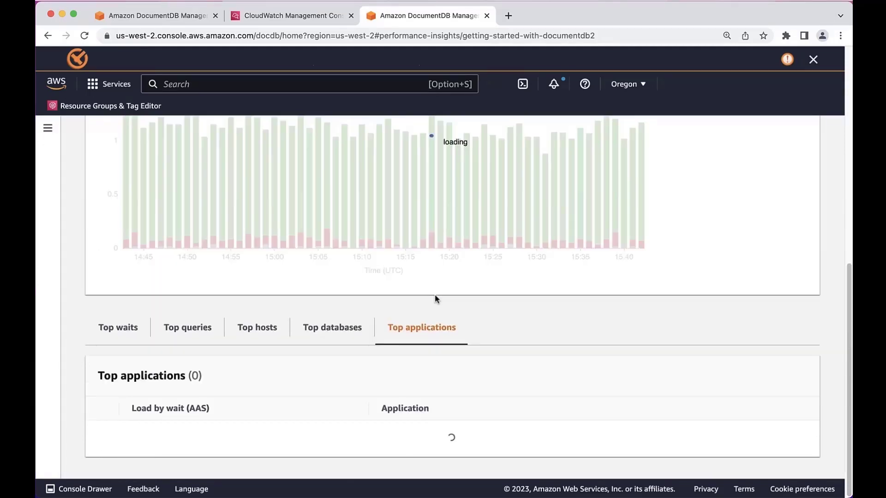
scroll(803, 406, down, 1)
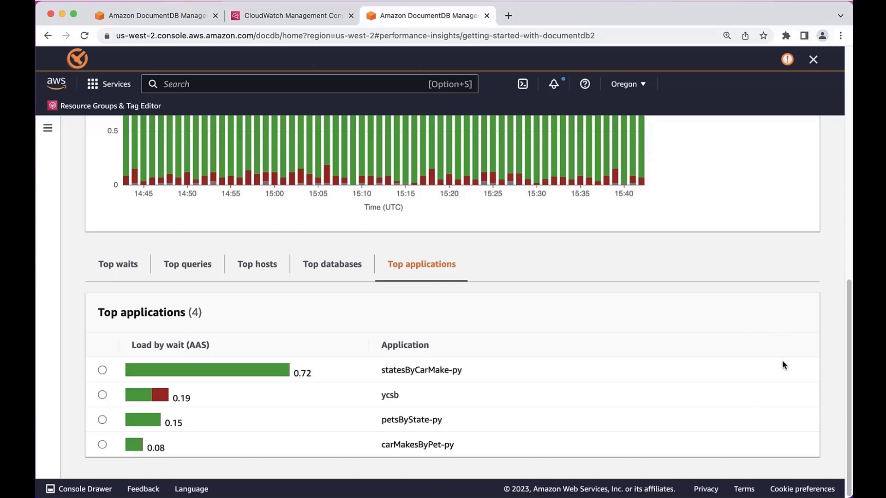
click(348, 267)
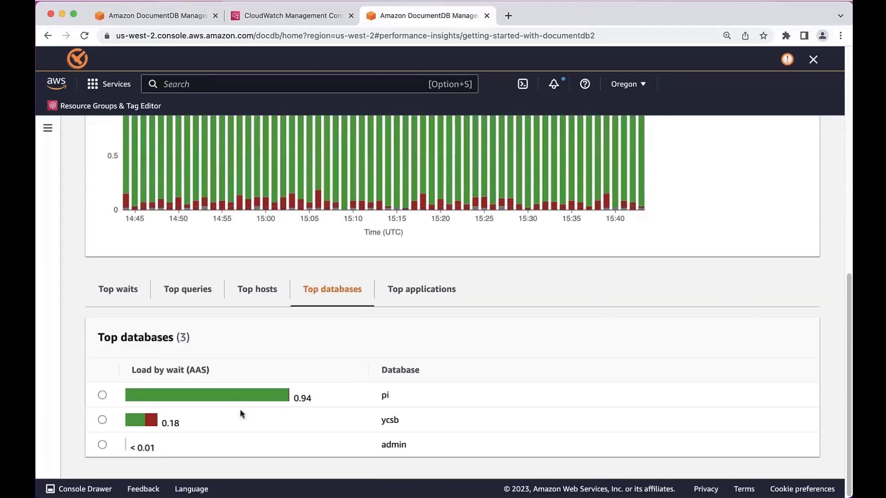
Step: Scope the load chart to the pi database, slice it by query, then return to the Parameter groups tab
click(102, 395)
scroll(803, 370, up, 1)
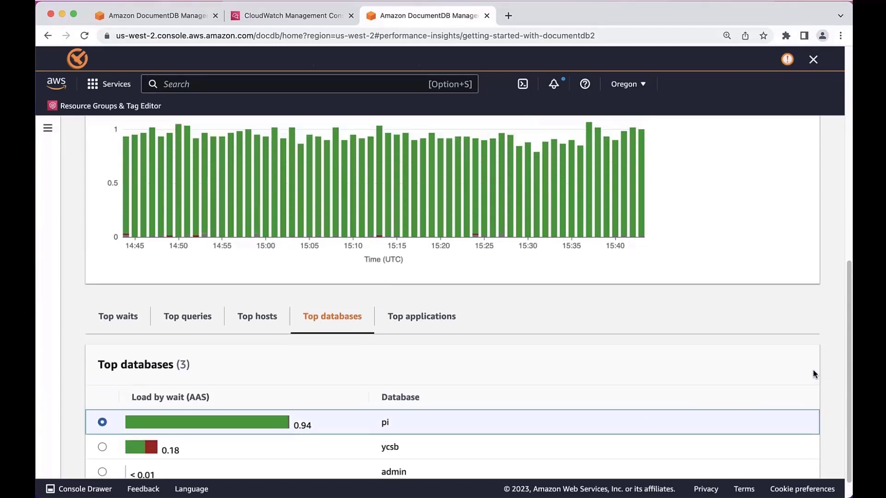
scroll(814, 373, up, 3)
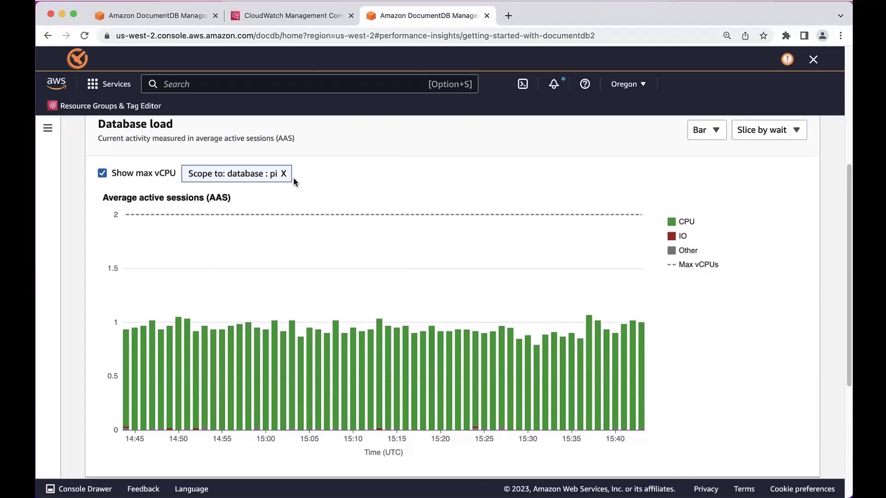
click(794, 134)
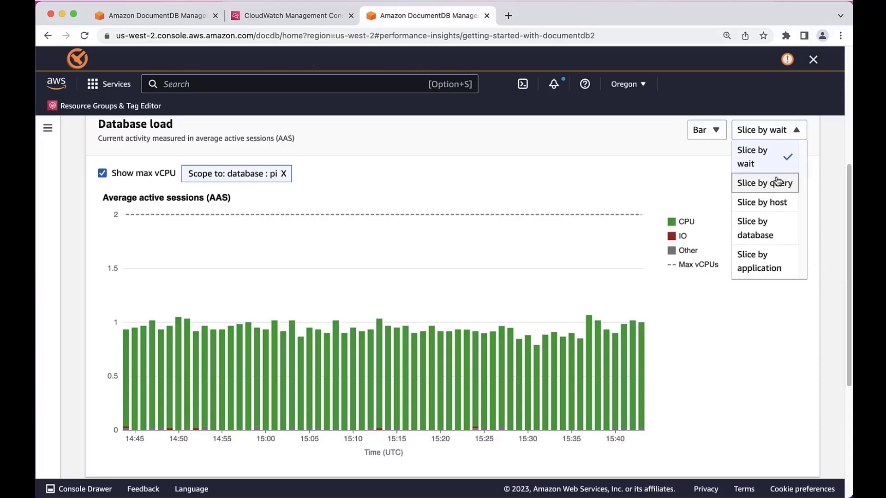
click(776, 183)
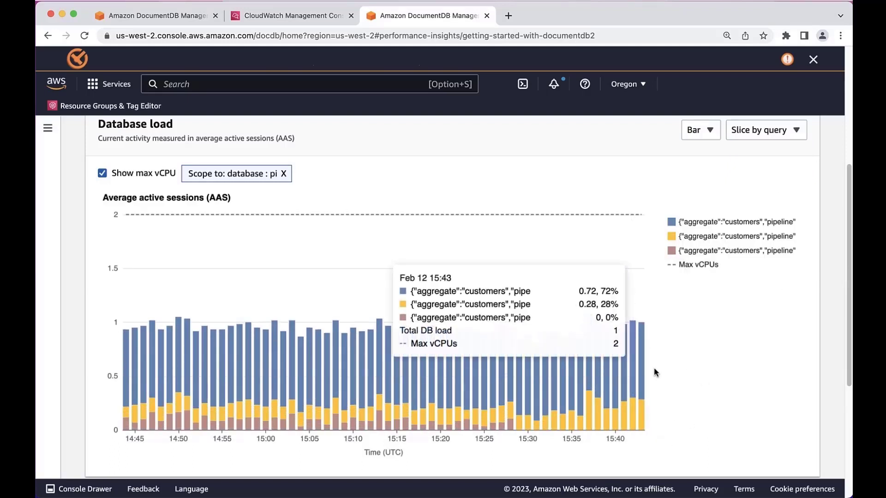
mouse_move(736, 221)
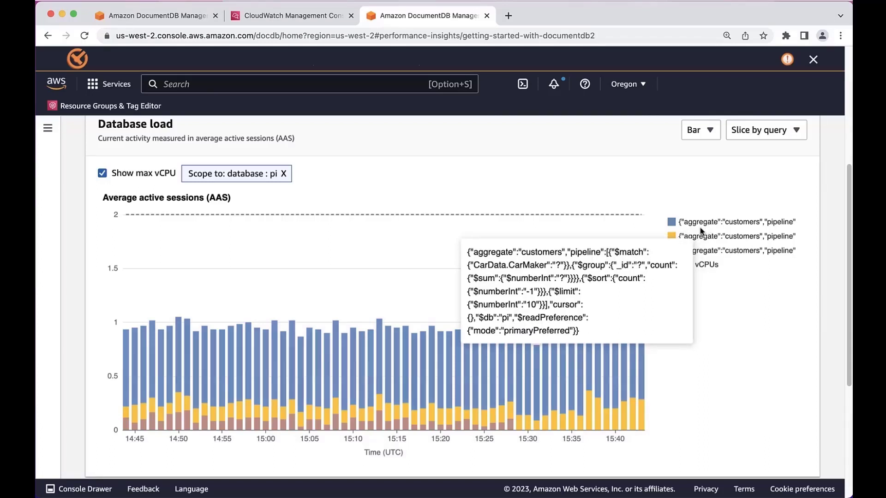
click(169, 18)
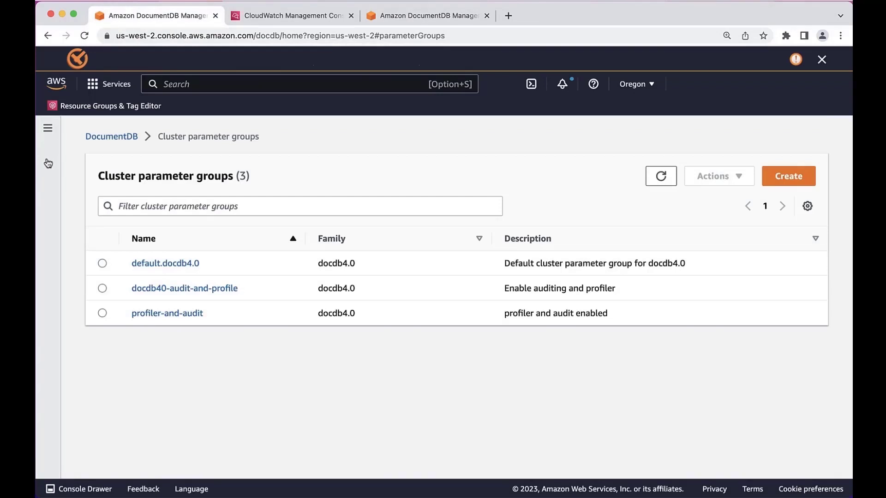
Step: Create a cluster parameter group named live-demo with description 'DML auditing'
click(48, 130)
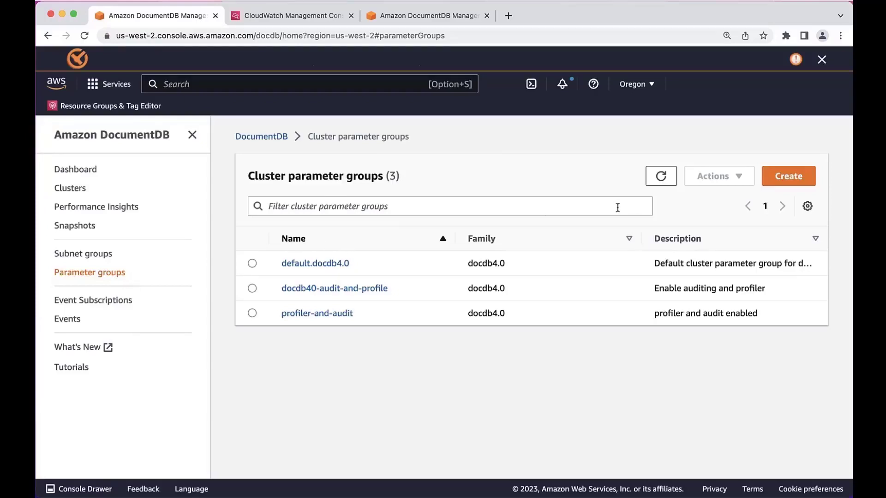
click(787, 183)
click(294, 297)
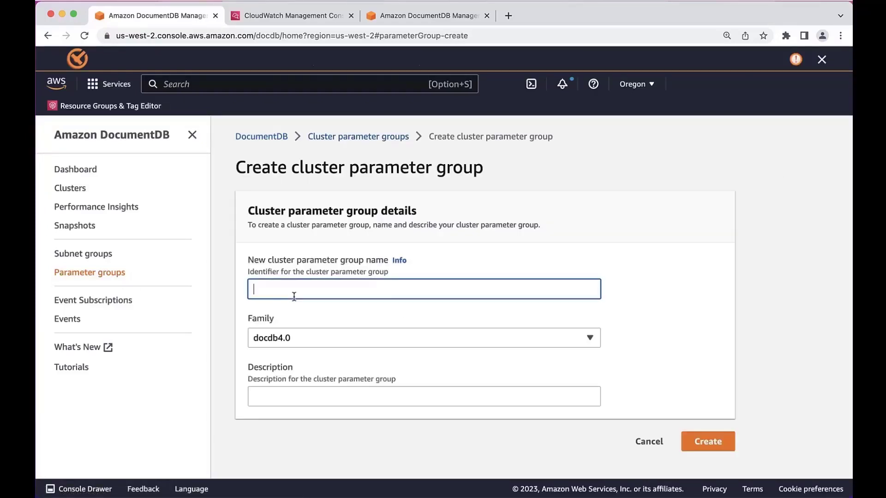
text(live-demo)
key(Tab)
key(Tab)
text(DML )
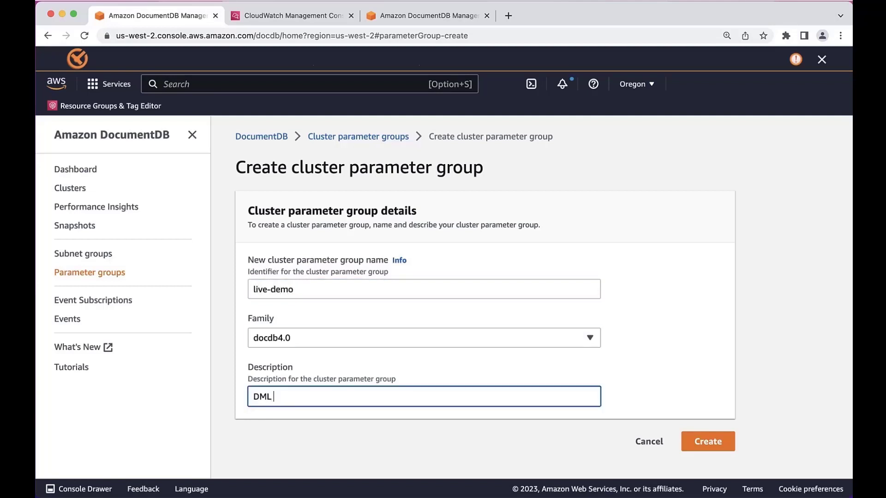
text(audi)
text(tun)
key(BackSpace)
key(BackSpace)
click(704, 442)
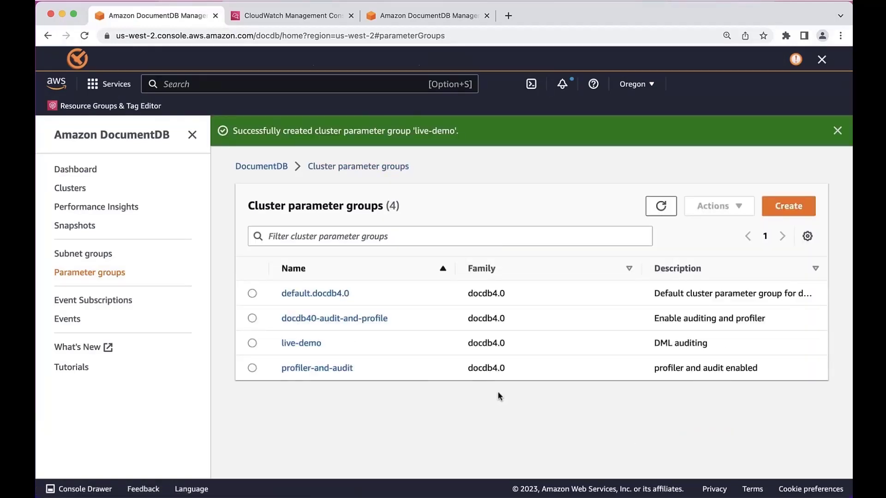
Step: Go into the live-demo group's parameters and select the audit_logs parameter
click(251, 343)
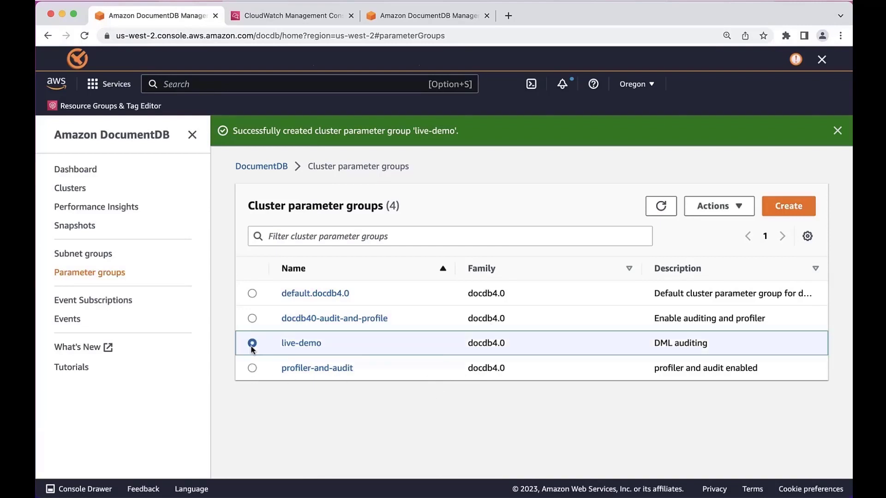
click(302, 344)
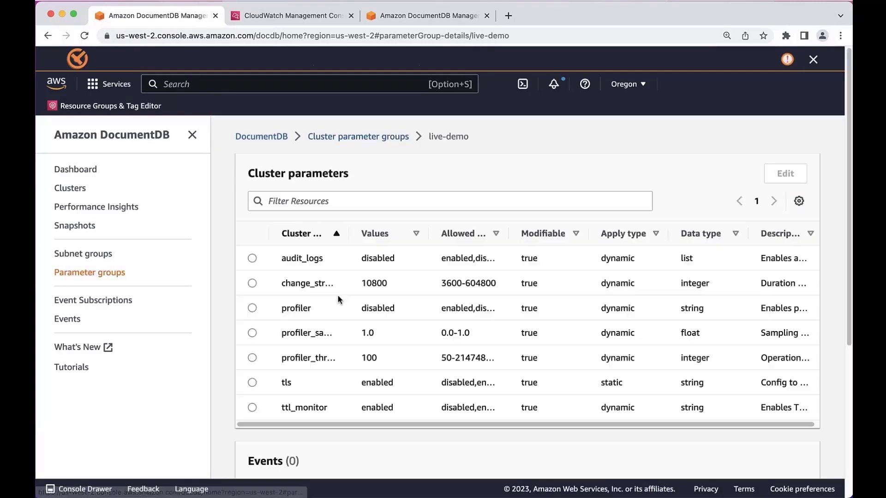
click(192, 135)
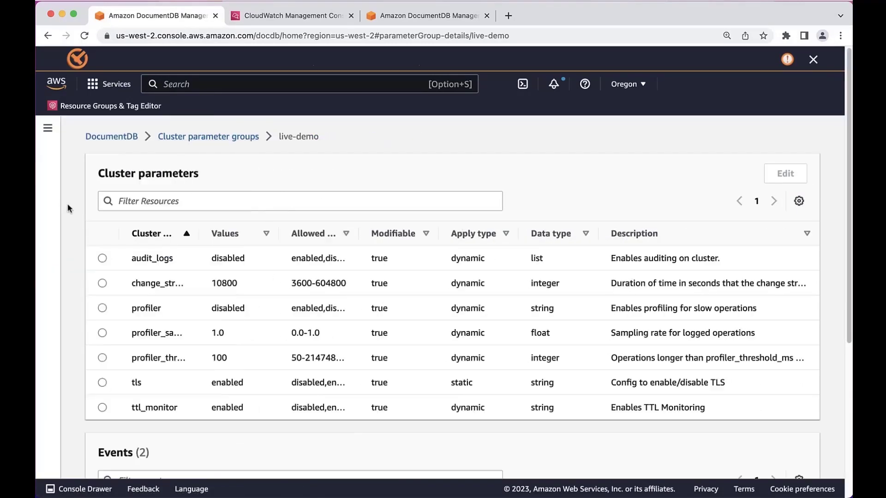
click(102, 259)
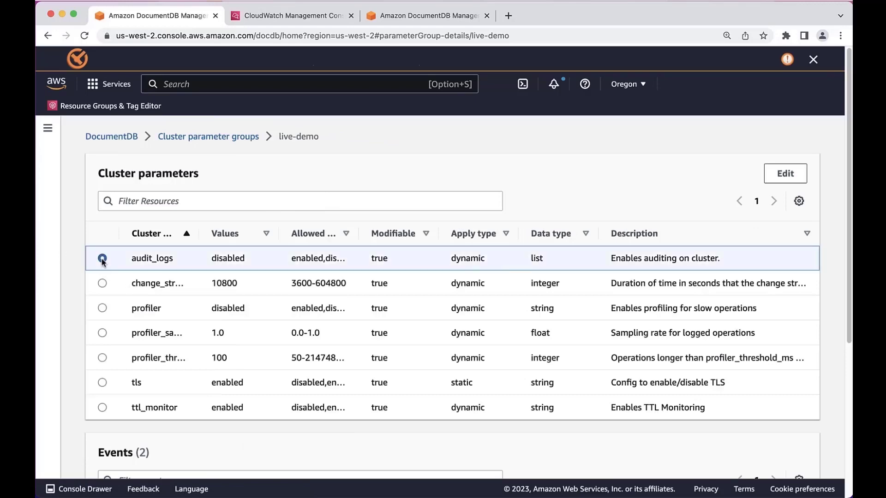
Step: Set audit_logs to dml_read,dml_write, save it, and show the console navigation panel
click(789, 176)
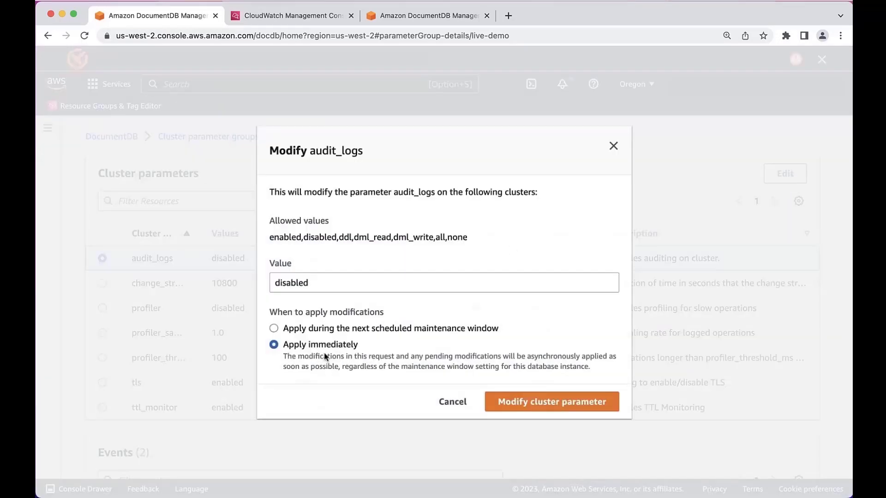
drag(354, 237, 420, 238)
key(super+c)
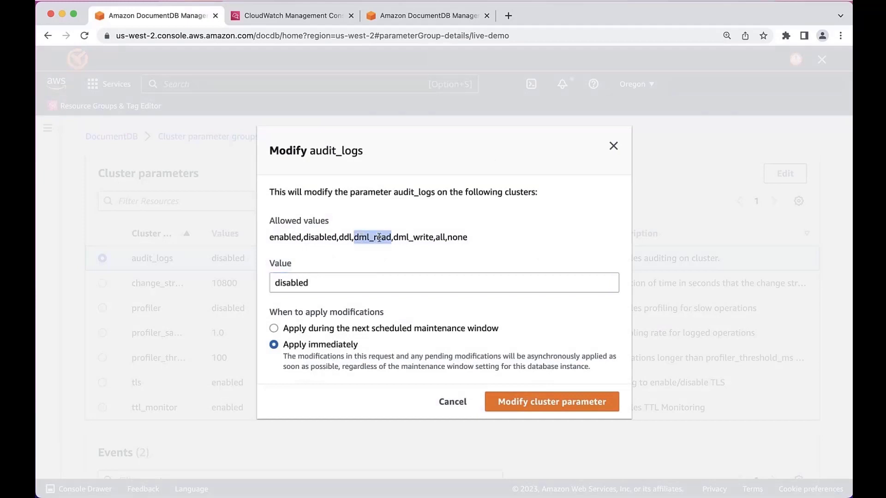
click(325, 287)
key(super+a)
key(super+v)
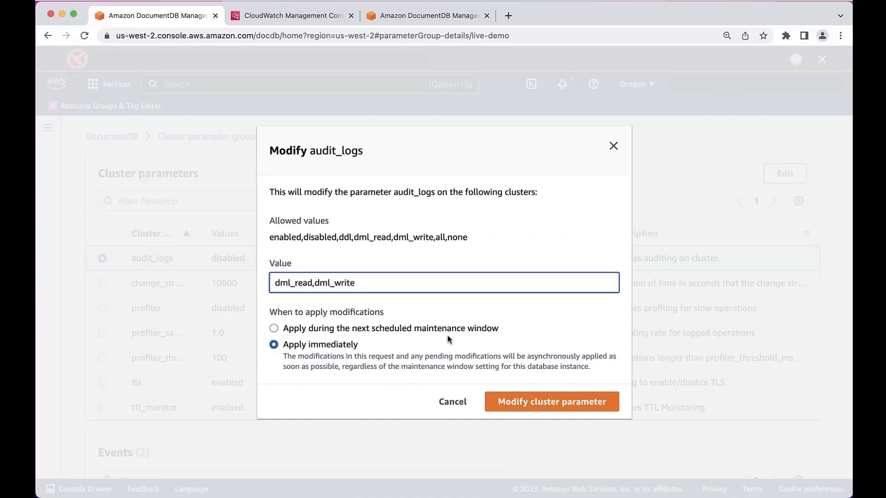
click(537, 402)
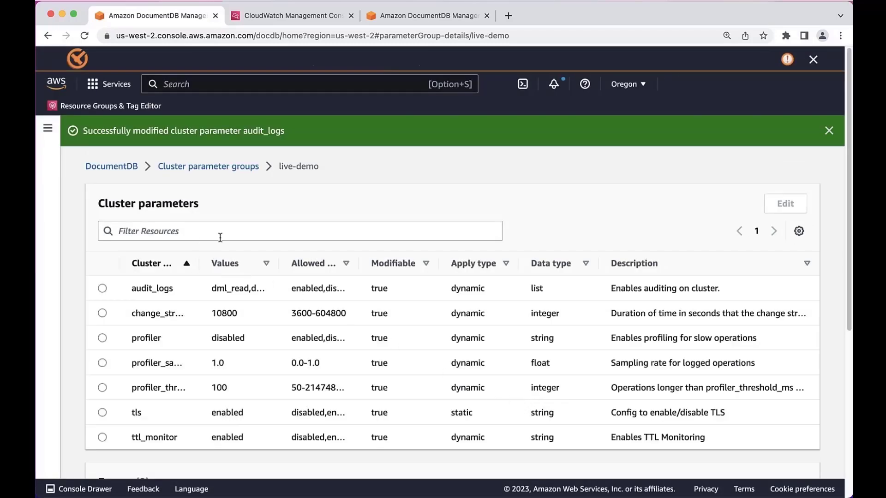
click(48, 128)
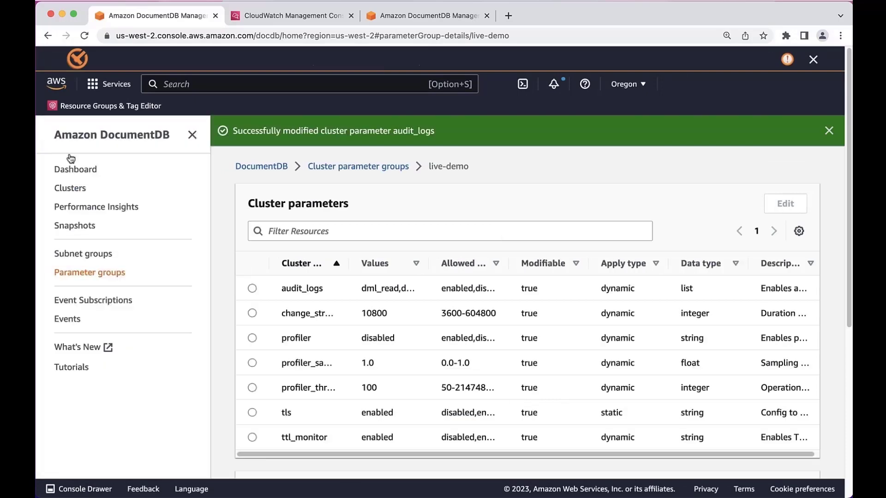
Step: Select the live-demo cluster in the clusters list and start modifying it
click(82, 188)
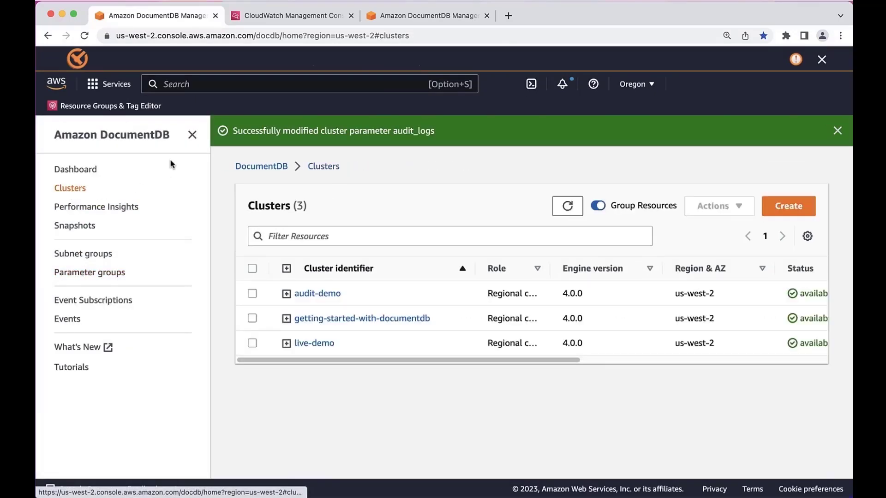
click(192, 136)
click(103, 344)
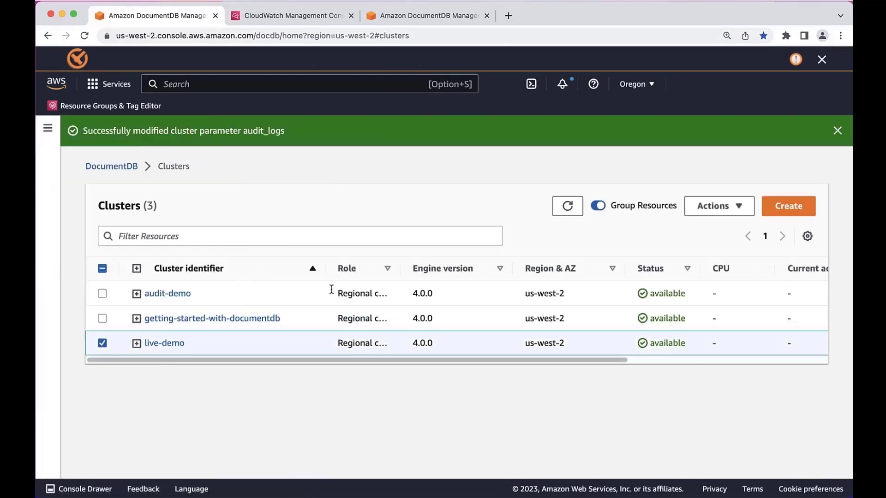
click(717, 208)
click(674, 248)
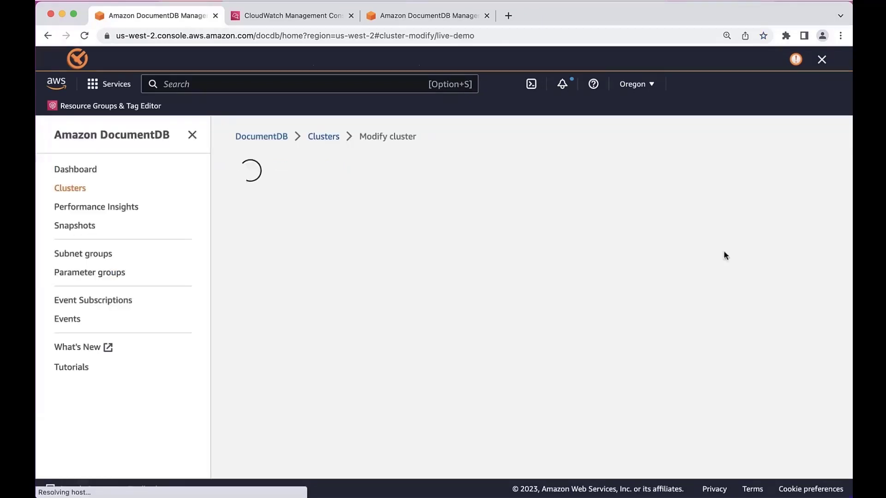
drag(846, 168, 842, 275)
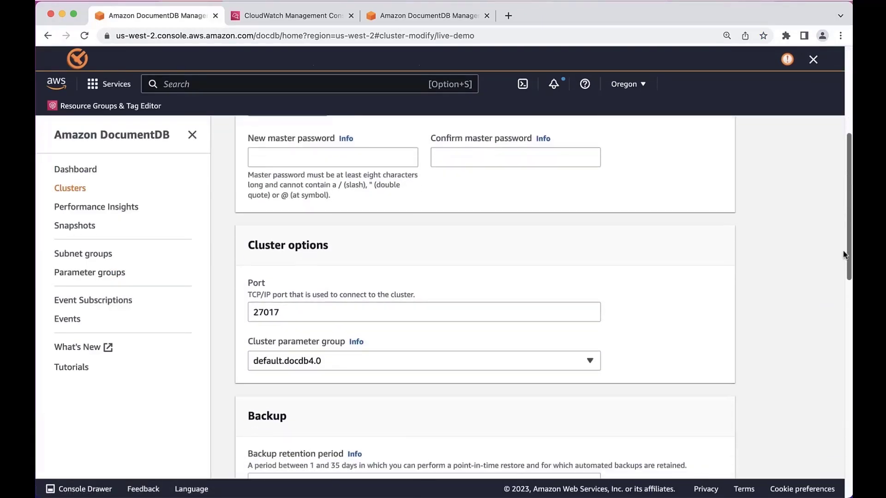
Step: Assign the live-demo parameter group, enable Audit logs export, and submit with Apply immediately
click(427, 302)
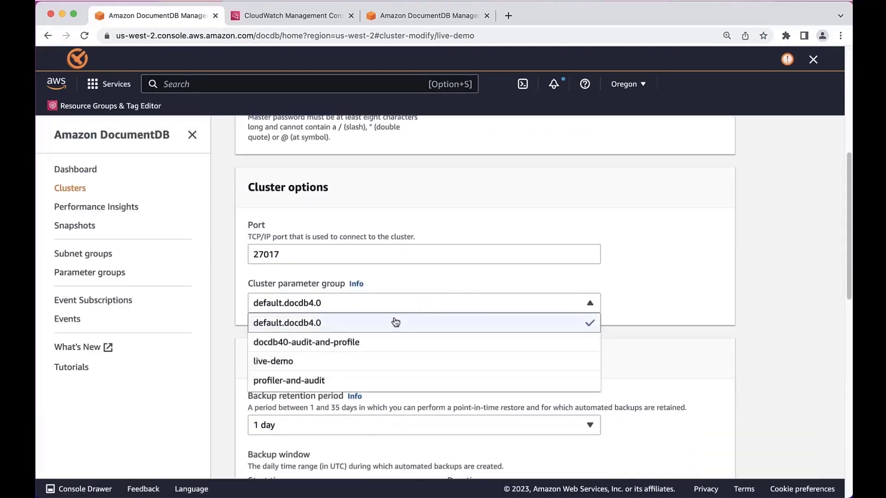
click(344, 361)
drag(848, 266, 847, 367)
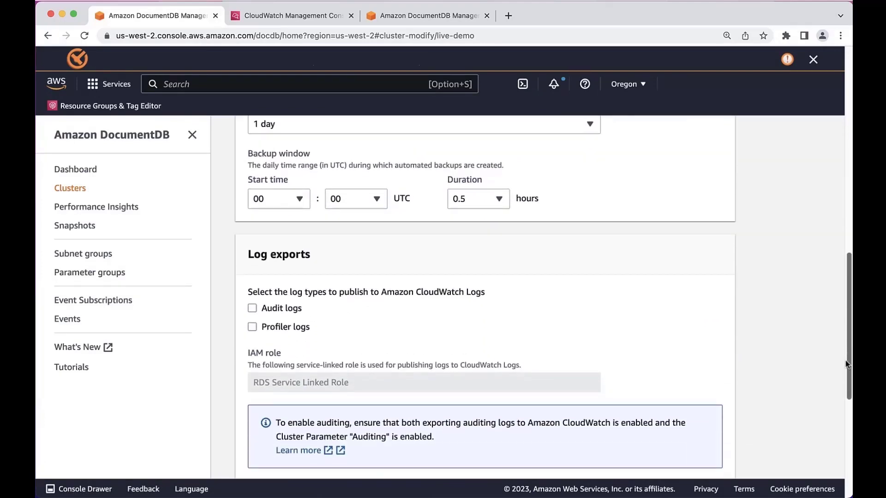
click(251, 310)
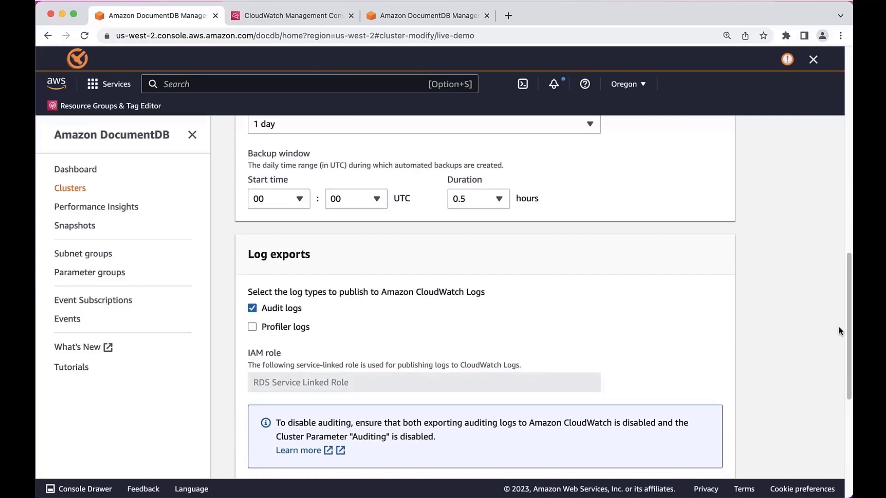
scroll(849, 318, down, 1)
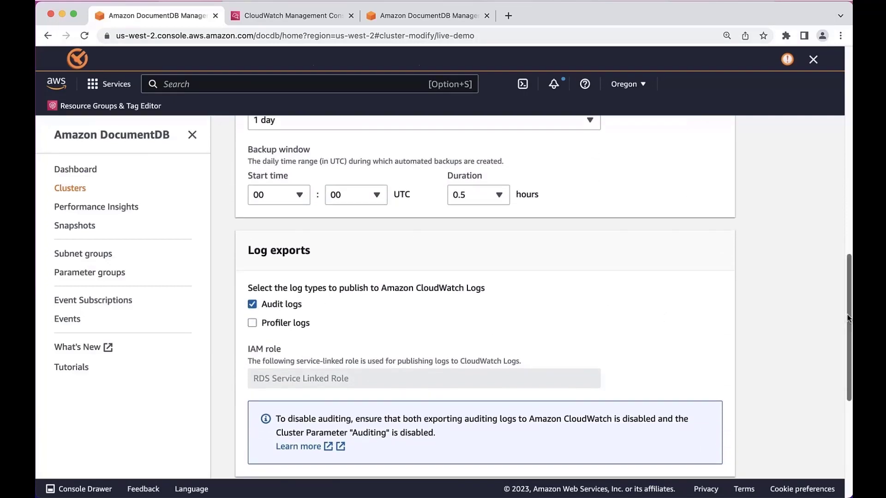
drag(848, 317, 849, 412)
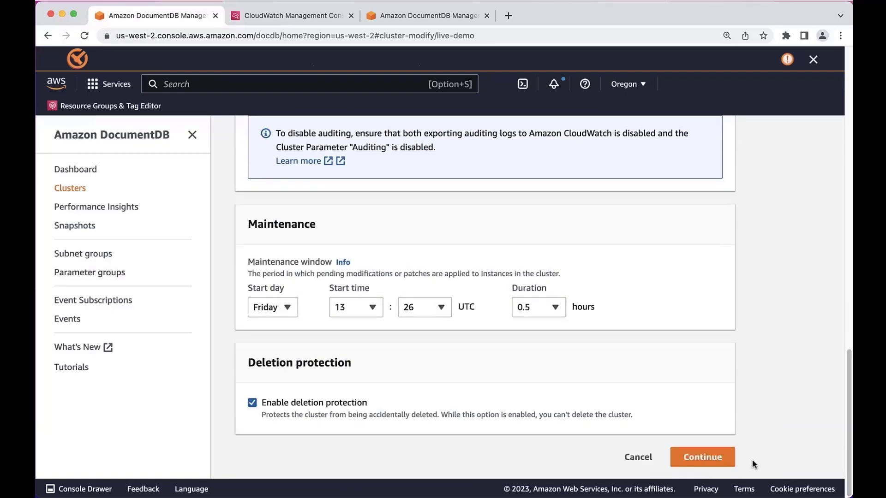
click(702, 457)
click(312, 324)
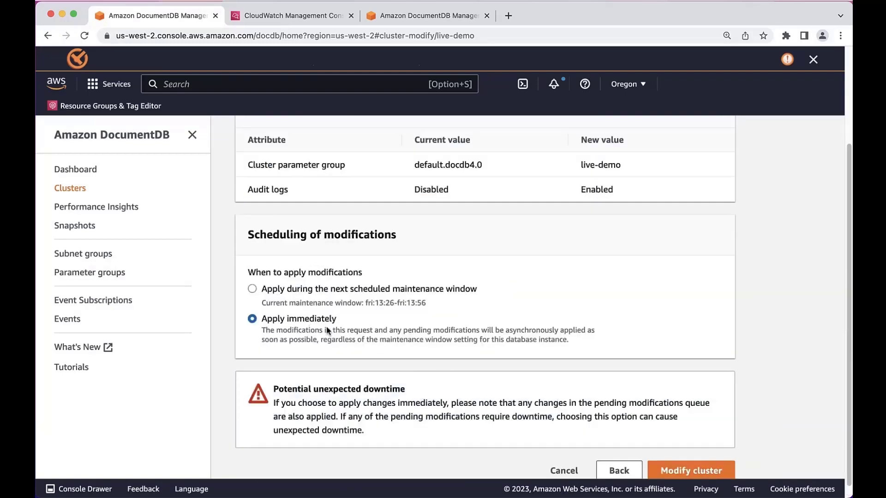
click(682, 470)
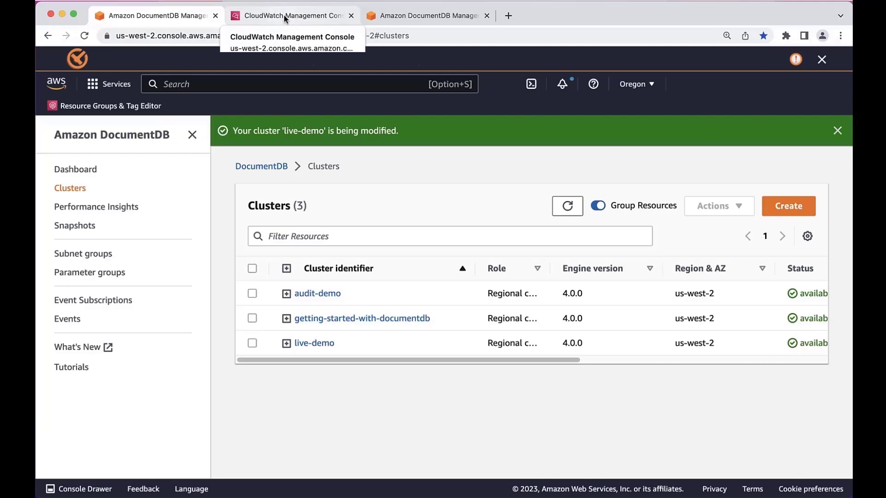
Step: In CloudWatch, open the /aws/docdb/audit-demo/audit log group and its audit-demo.41 stream
click(298, 20)
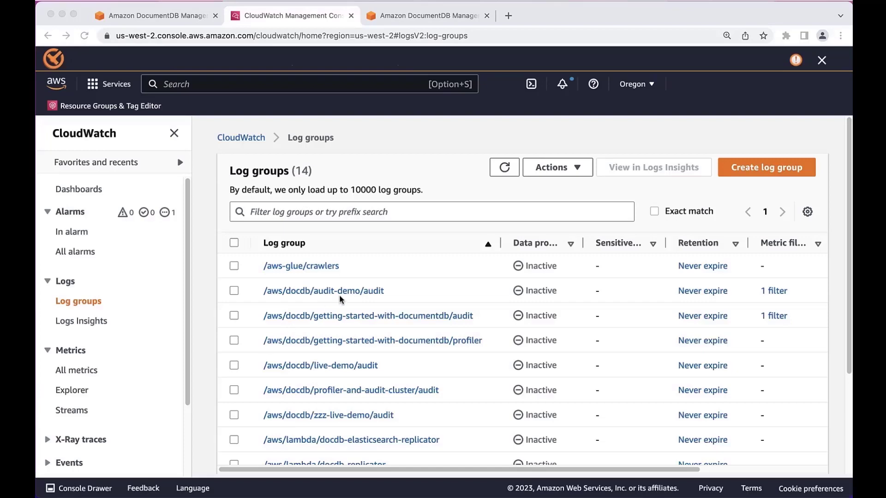
click(413, 298)
click(361, 291)
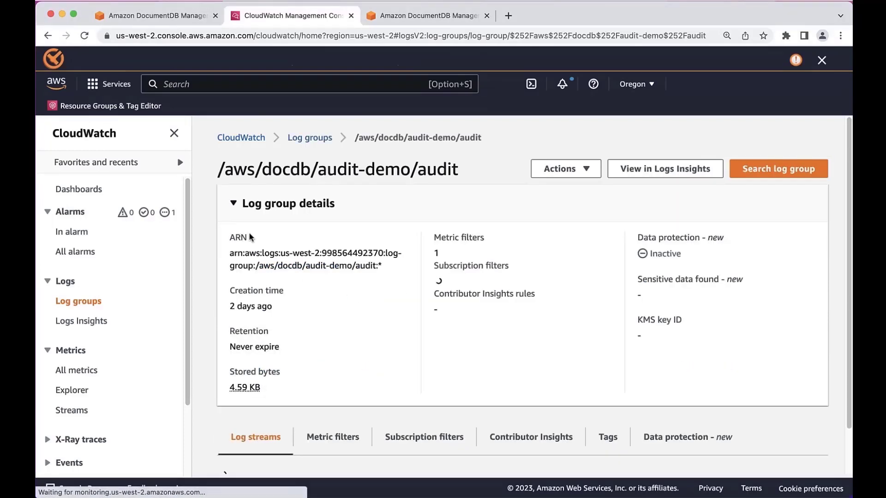
click(174, 133)
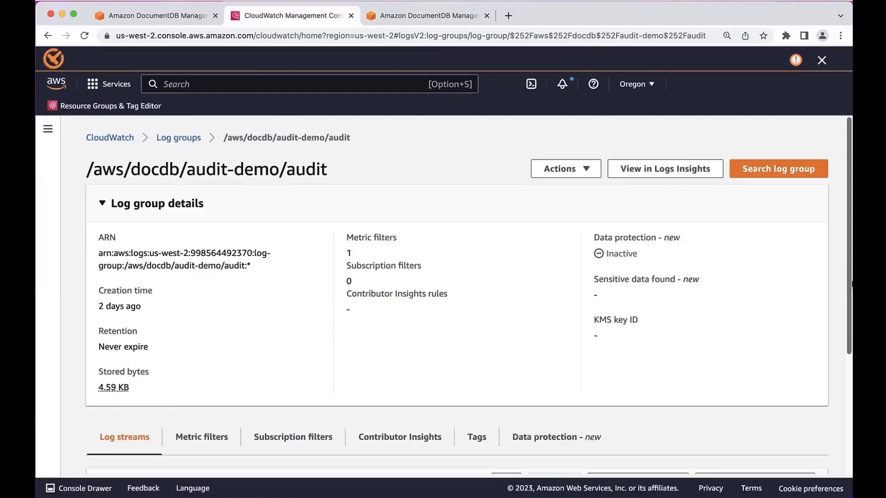
drag(846, 277, 846, 401)
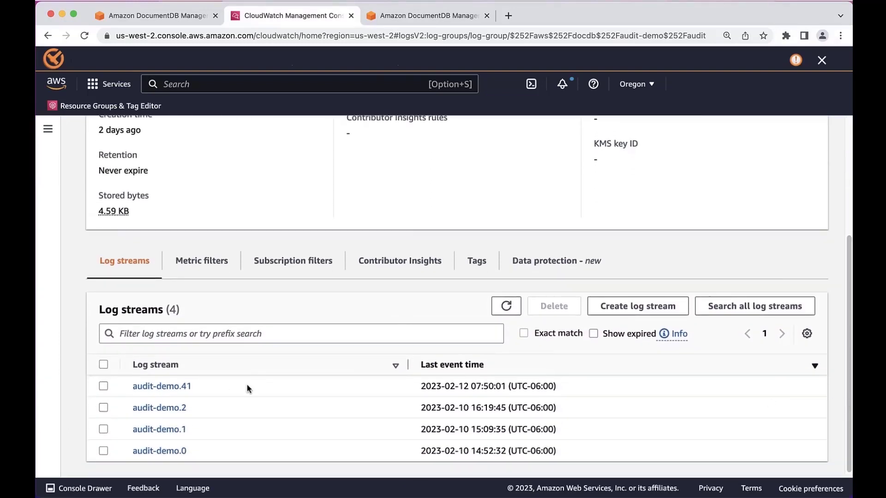
click(171, 391)
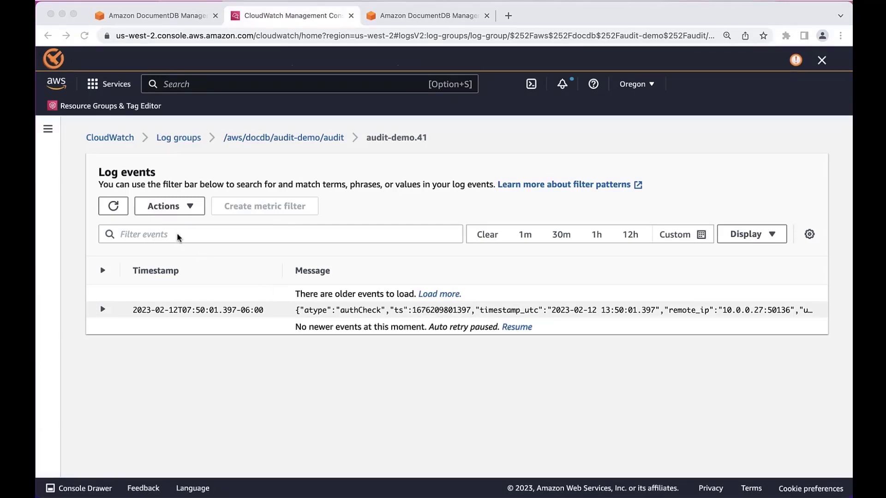
Step: Filter the audit-demo.41 events with the JSON filter for insert commands on catalog.products
click(159, 236)
key(super+v)
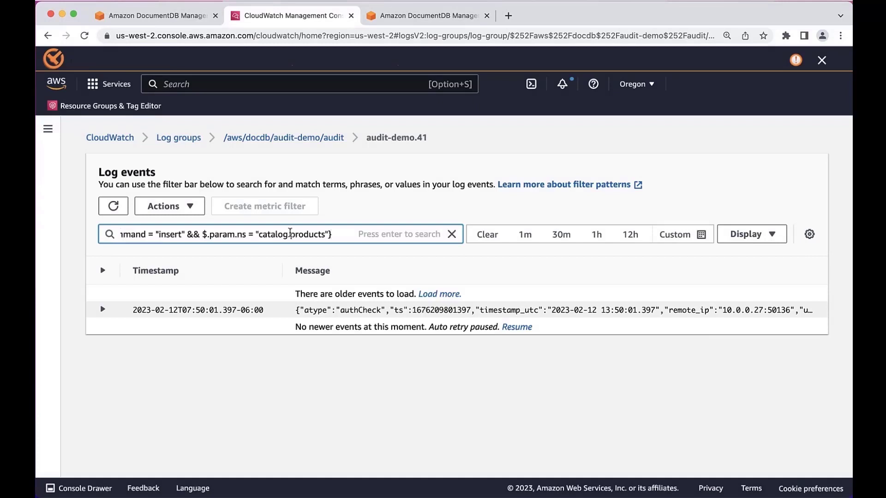
key(Return)
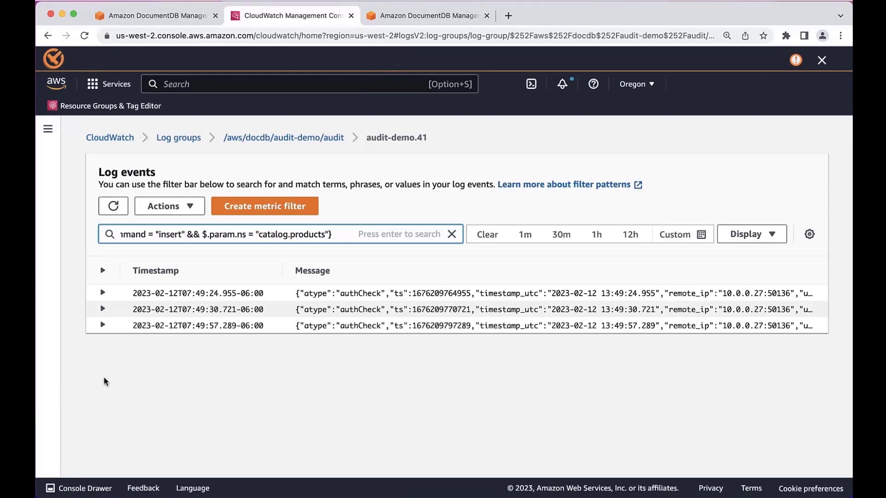
Step: Expand the first insert event to inspect its user, database, command, namespace and product document, then collapse it
click(102, 292)
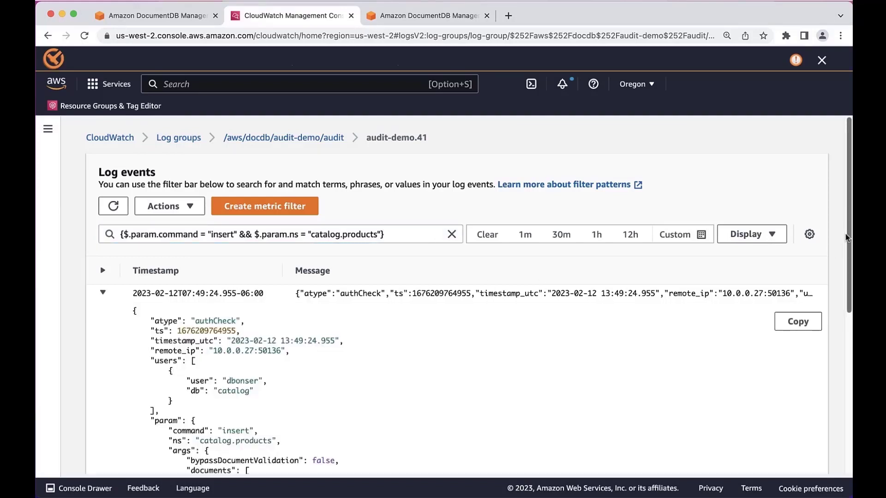
scroll(845, 250, down, 1)
drag(845, 250, 841, 344)
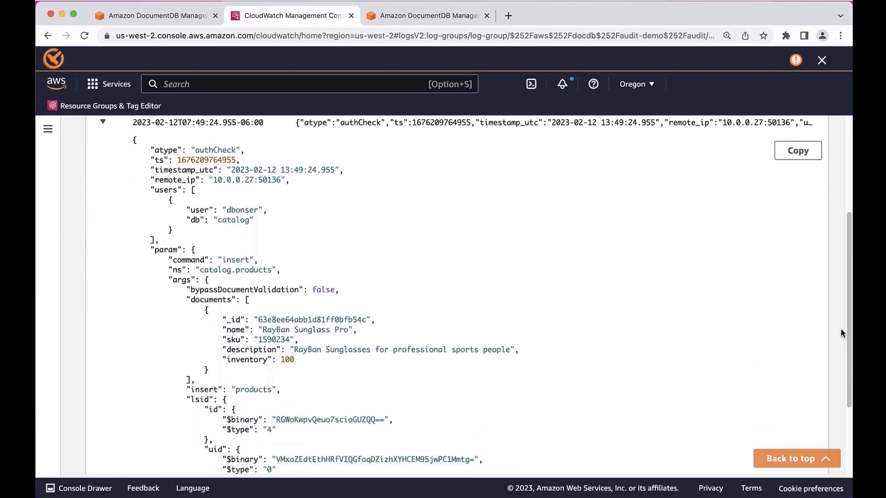
double_click(239, 193)
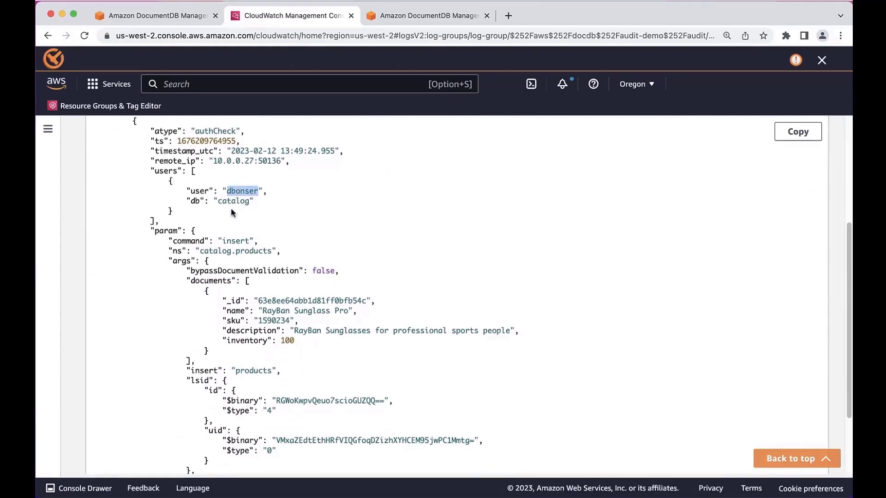
double_click(229, 200)
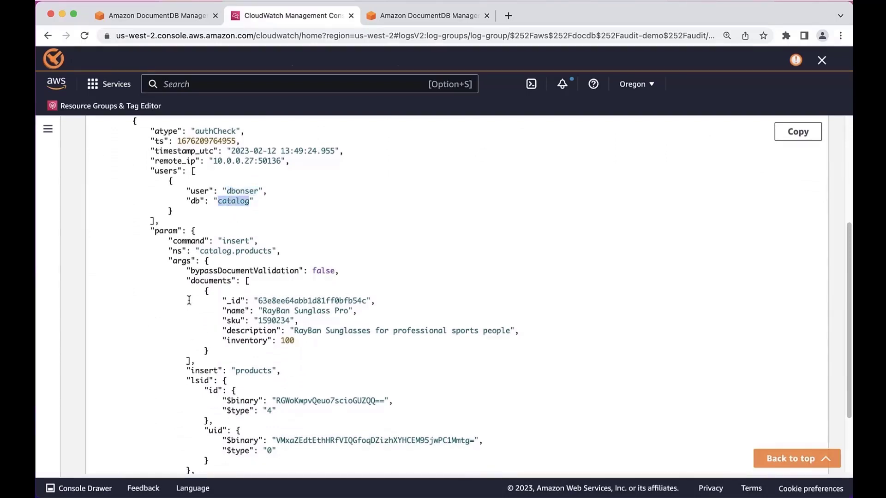
double_click(235, 241)
double_click(219, 252)
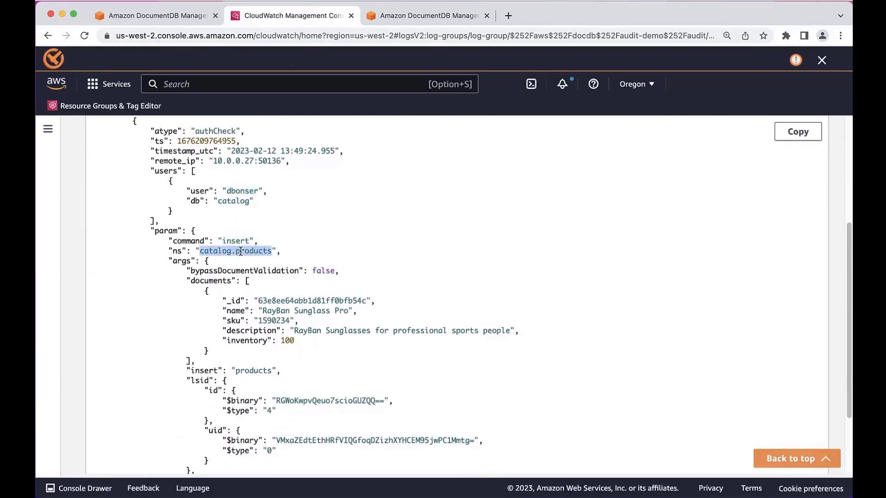
scroll(845, 265, down, 3)
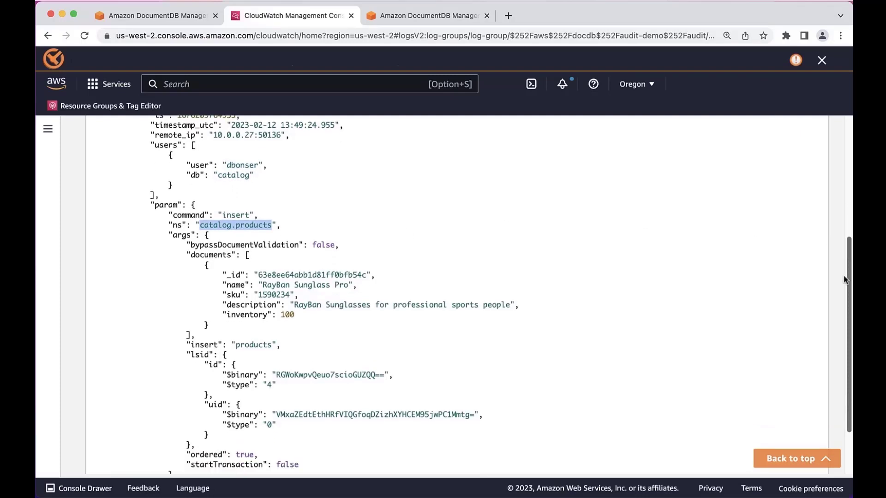
drag(205, 208, 207, 267)
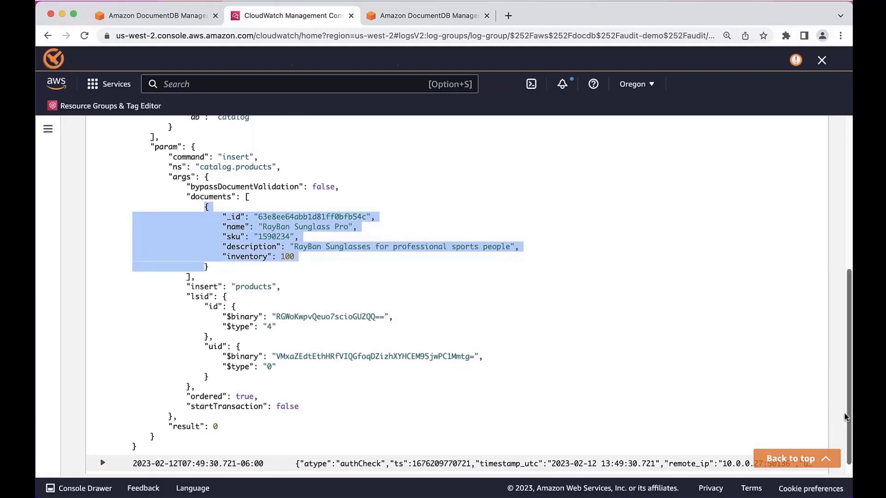
drag(842, 367, 850, 424)
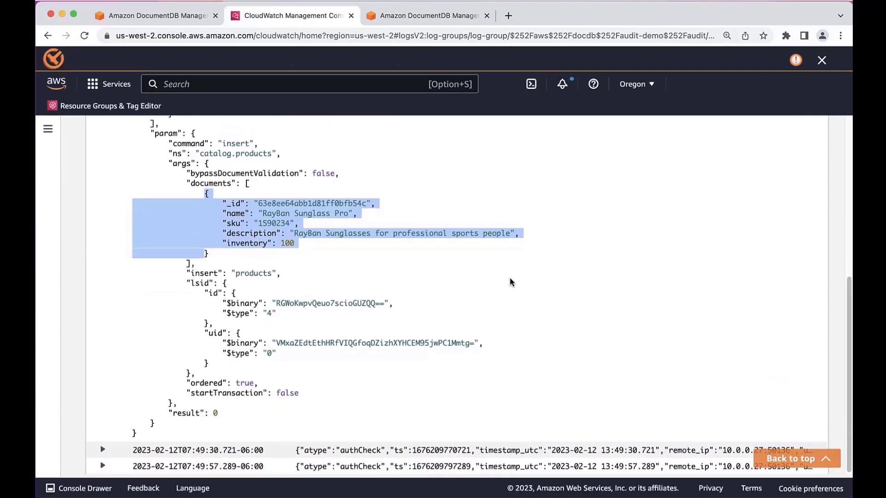
scroll(437, 284, up, 2)
scroll(441, 279, up, 1)
scroll(436, 286, up, 3)
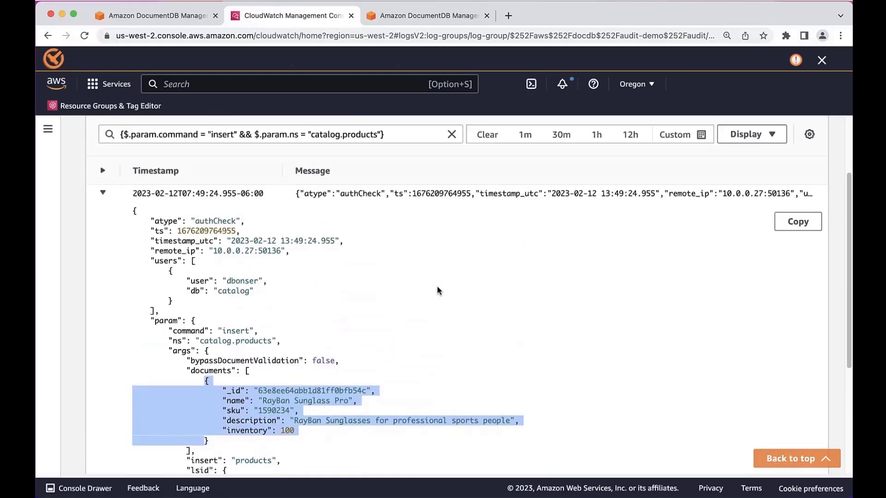
scroll(436, 286, up, 1)
click(102, 236)
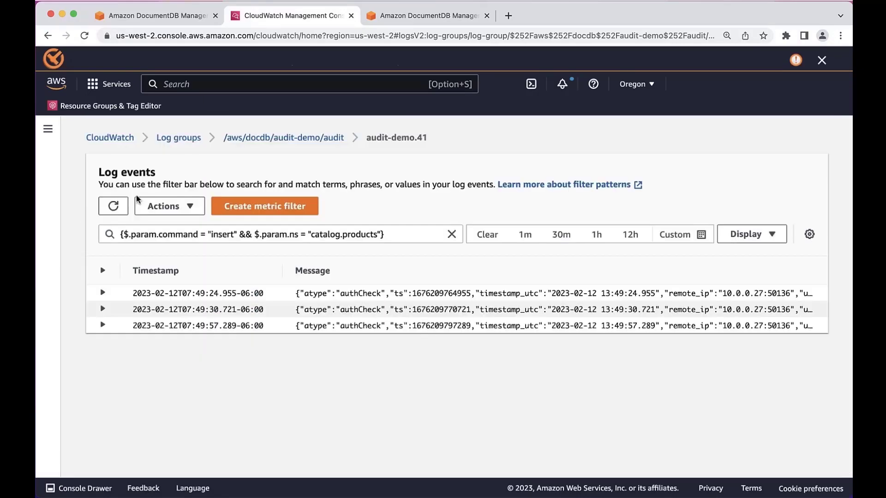
Step: Change the filter's command from insert to find, then update, then delete, applying each
double_click(220, 235)
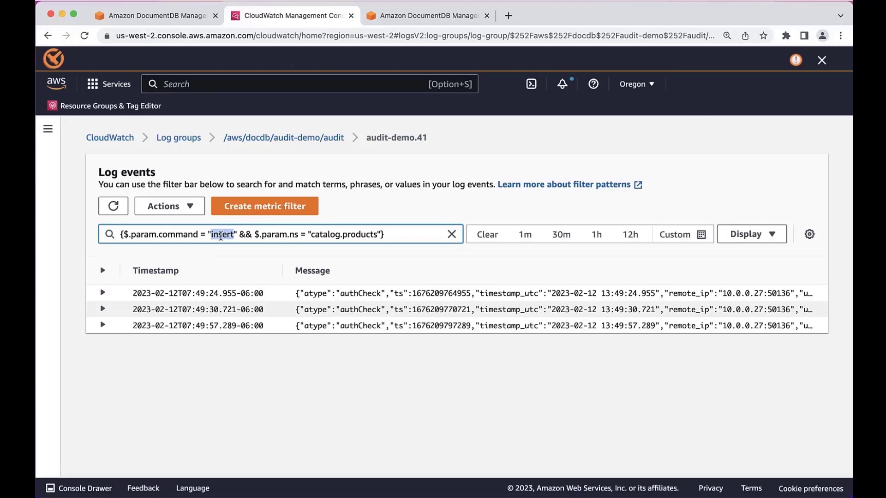
text(find)
key(Return)
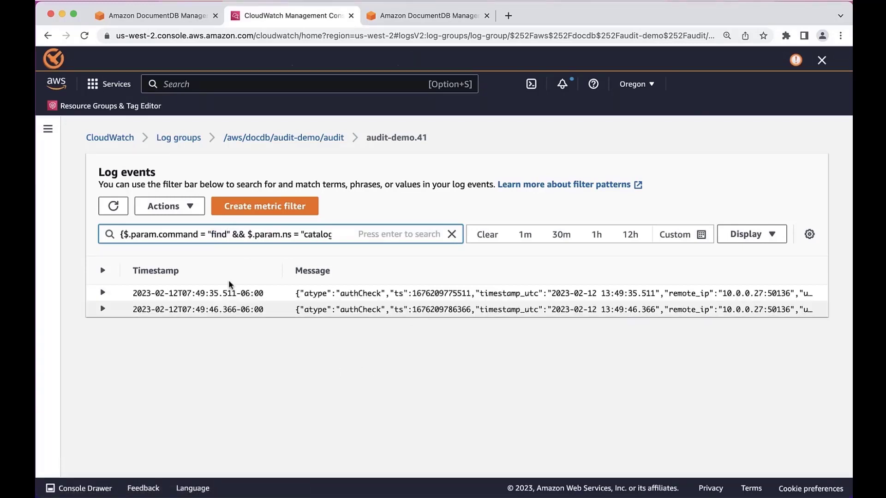
double_click(216, 236)
text(update)
key(Return)
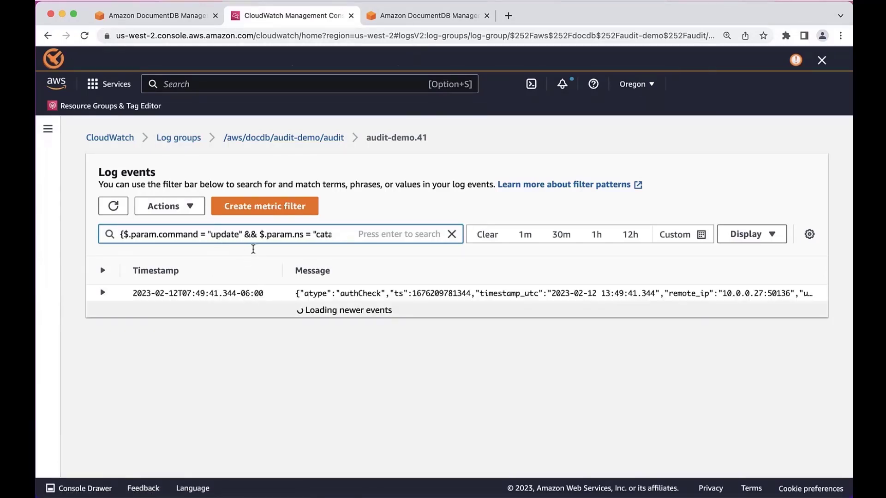
double_click(226, 234)
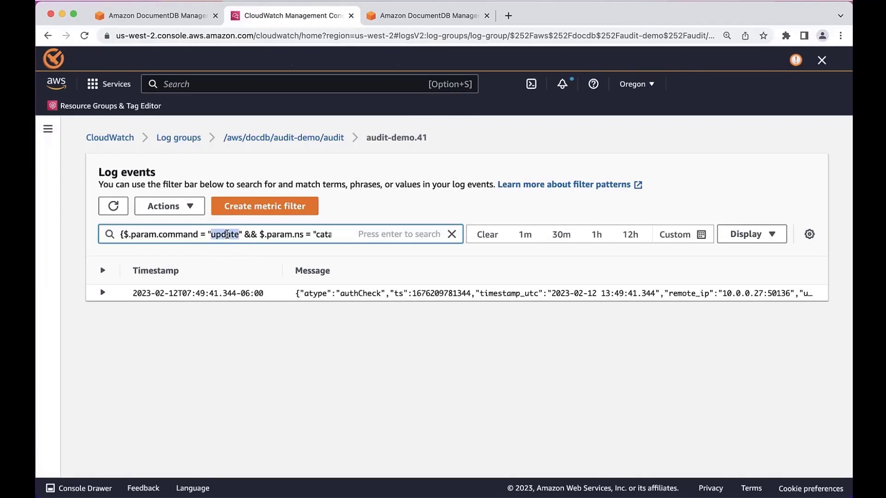
text(delete)
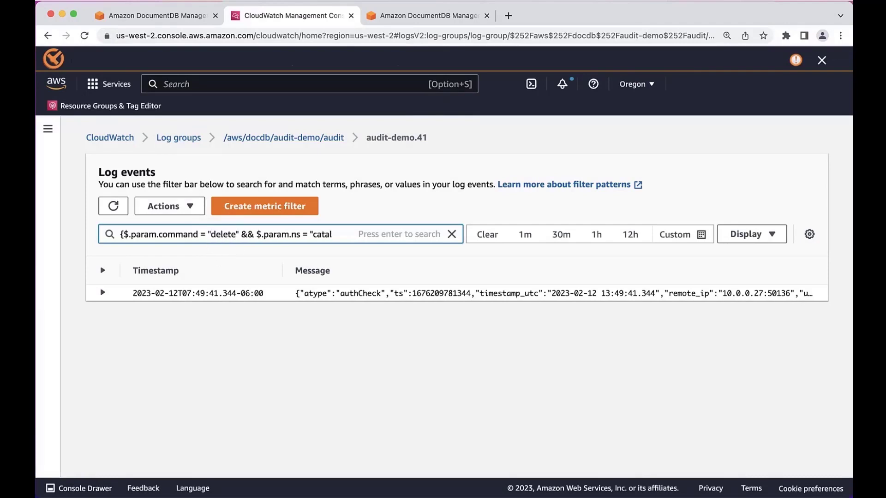
key(Return)
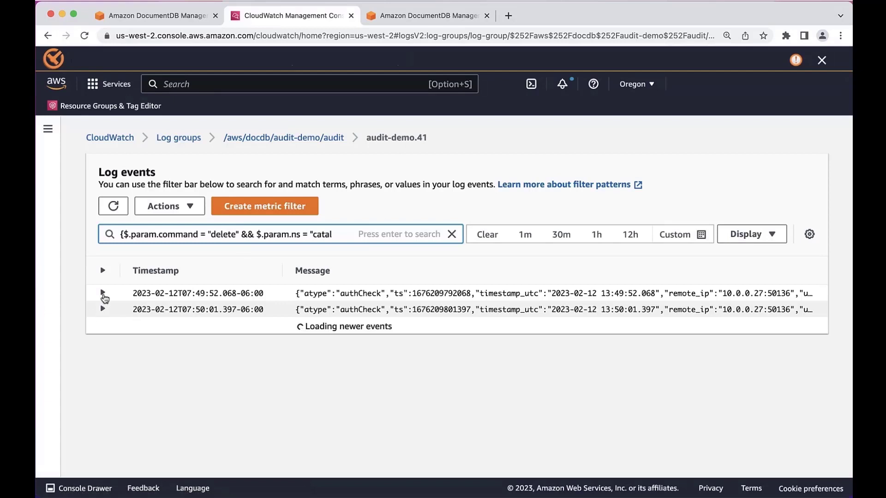
Step: Expand the first delete event and highlight the deleted item's sku 8976045
click(102, 294)
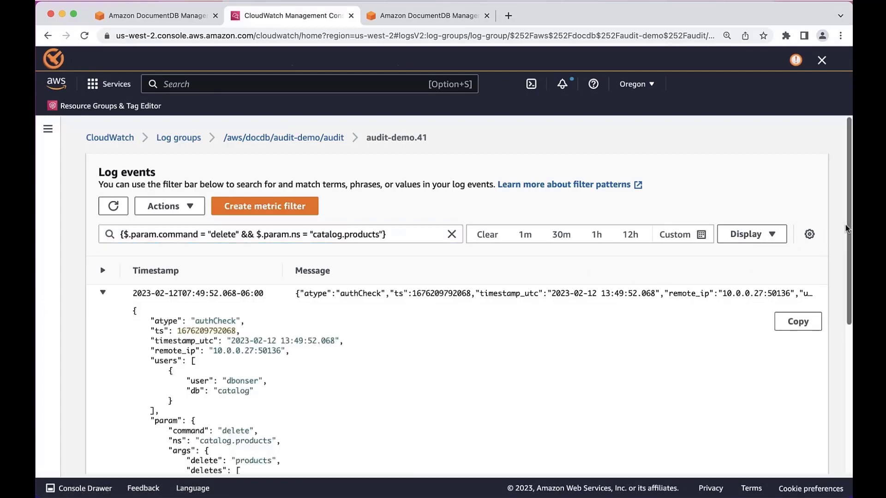
drag(845, 229, 846, 340)
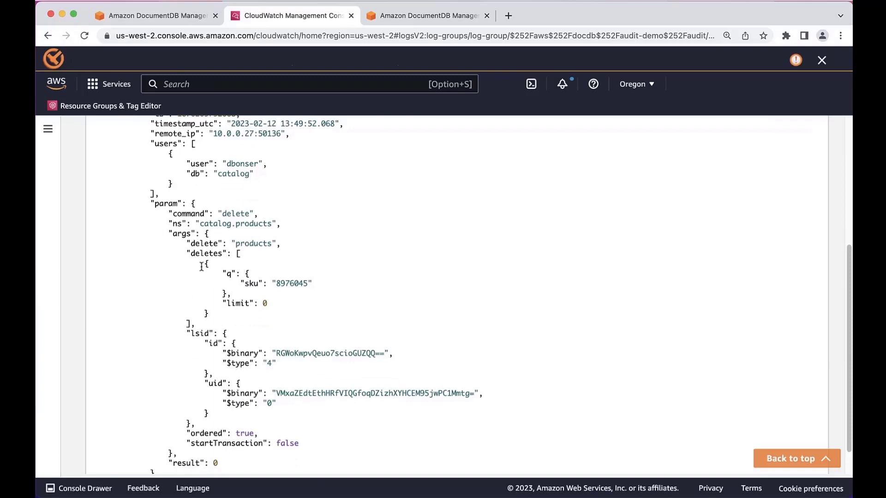
double_click(251, 284)
double_click(290, 283)
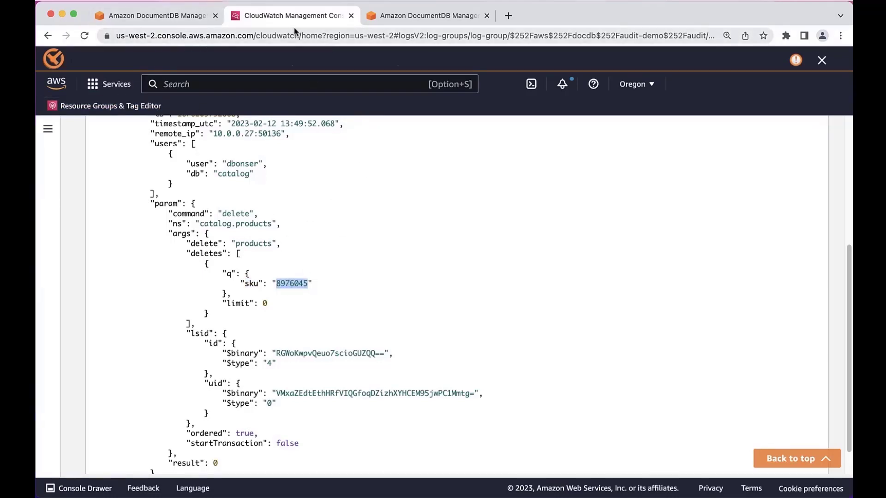
Step: Show the All alarms list in CloudWatch, where the Catalog Item Delete alarm appears
click(48, 129)
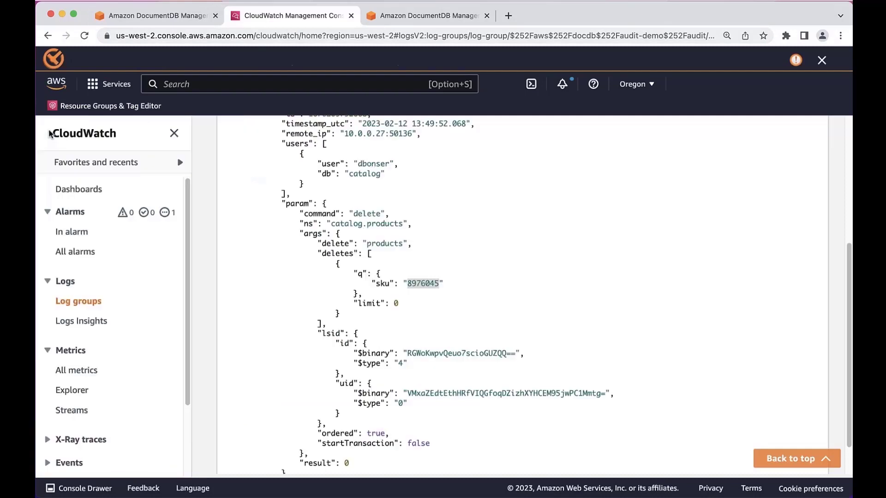
click(72, 254)
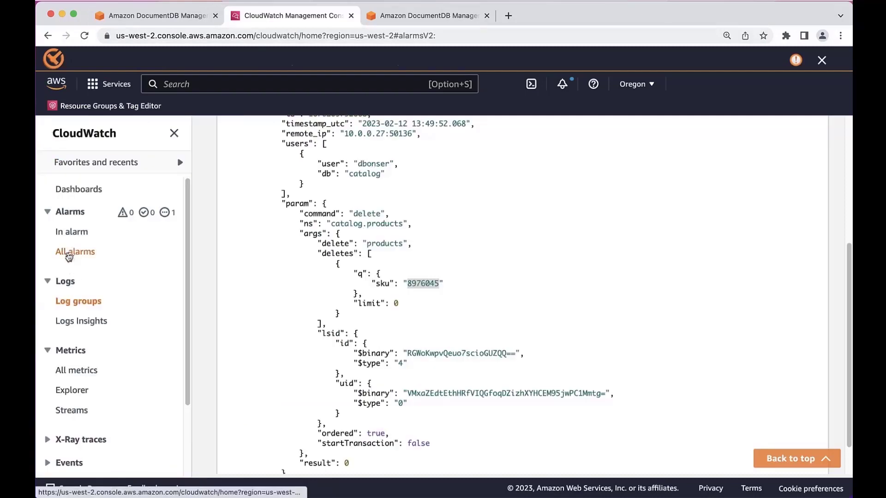